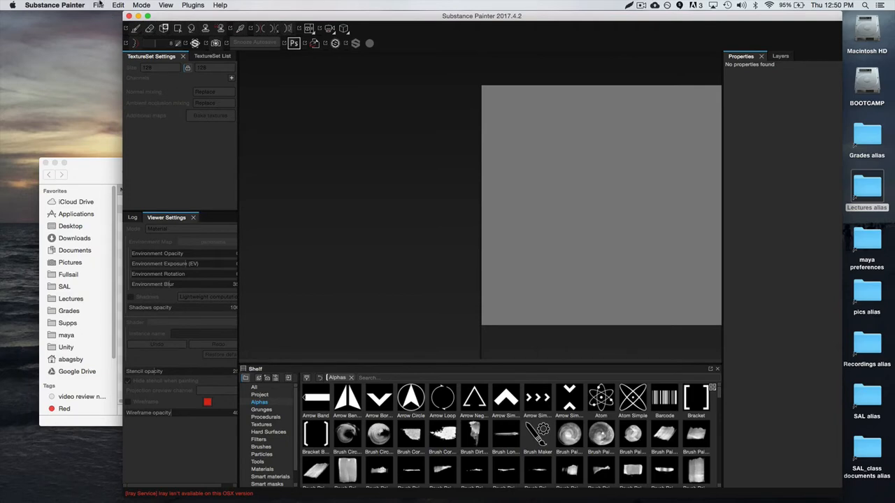
Start a new project using the PBR - Metallic Roughness (allegorithmic) template
{"action": "left_click", "coordinate": [99, 5]}
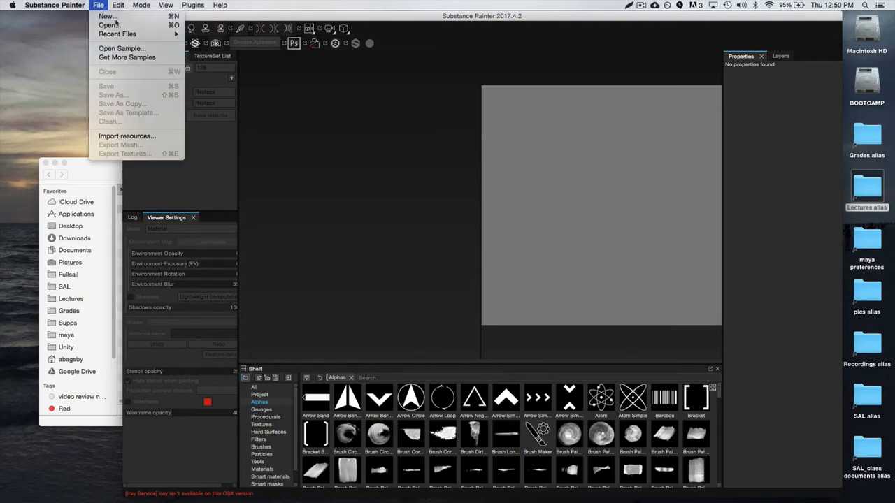
{"action": "left_click", "coordinate": [111, 16]}
{"action": "left_click_drag", "start_coordinate": [479, 126], "coordinate": [193, 58]}
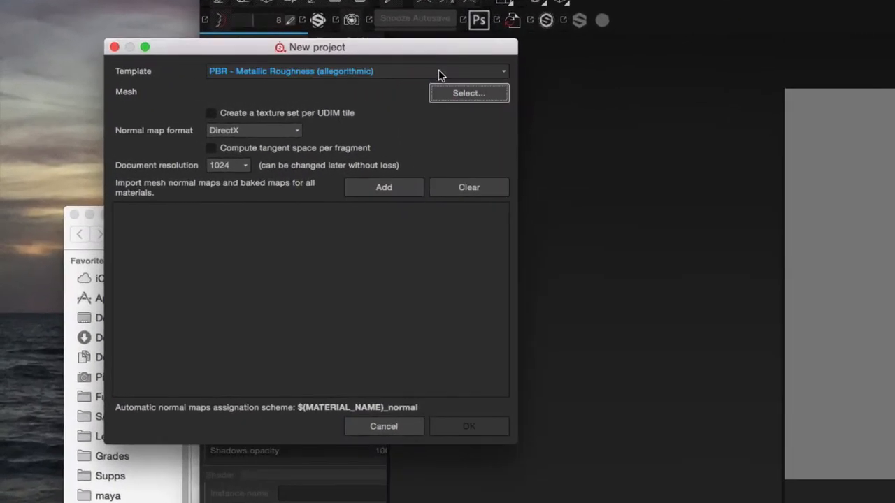
{"action": "left_click", "coordinate": [441, 73]}
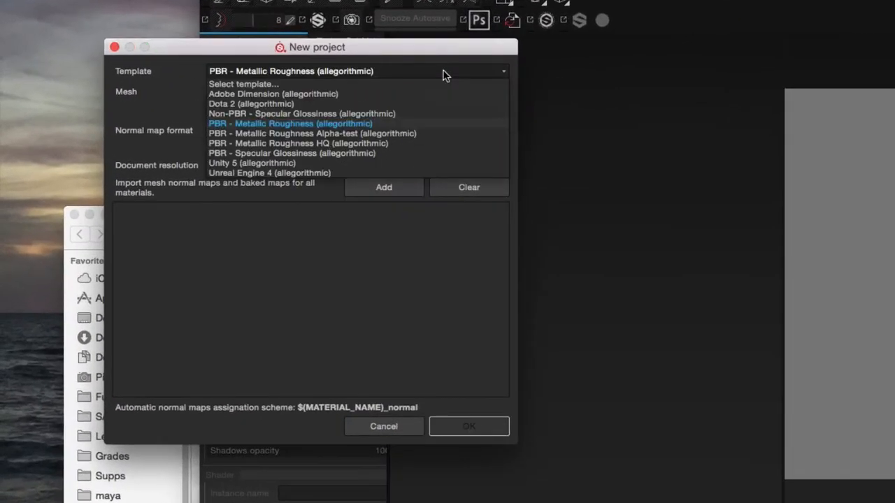
{"action": "left_click", "coordinate": [298, 123]}
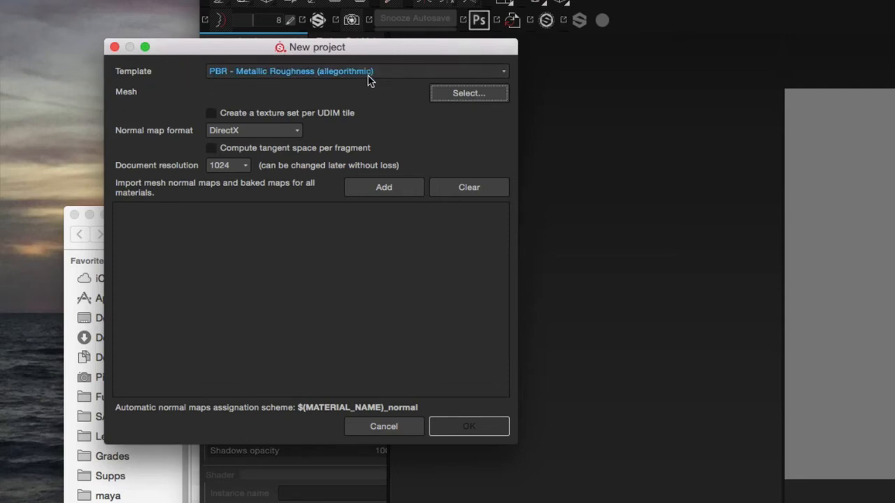
Choose Exterior_Substance_2.fbx from the subtance folder as the new project's mesh
{"action": "left_click", "coordinate": [471, 97]}
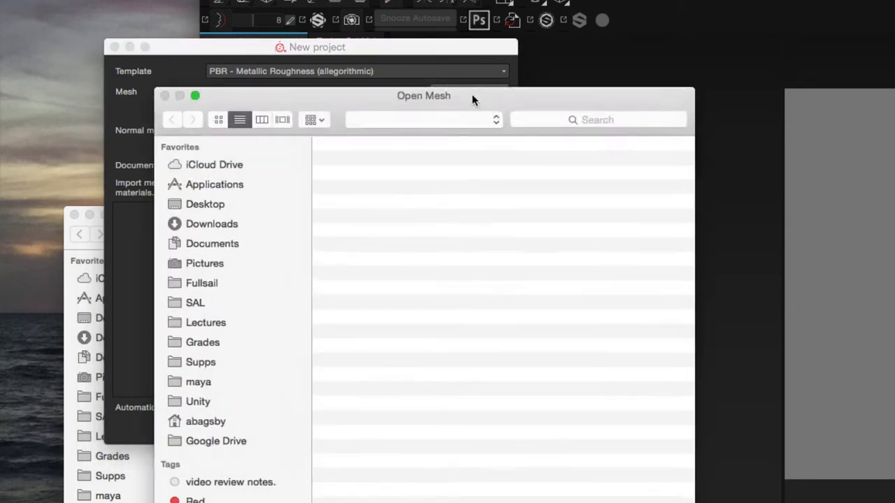
{"action": "left_click_drag", "start_coordinate": [490, 97], "coordinate": [489, 91]}
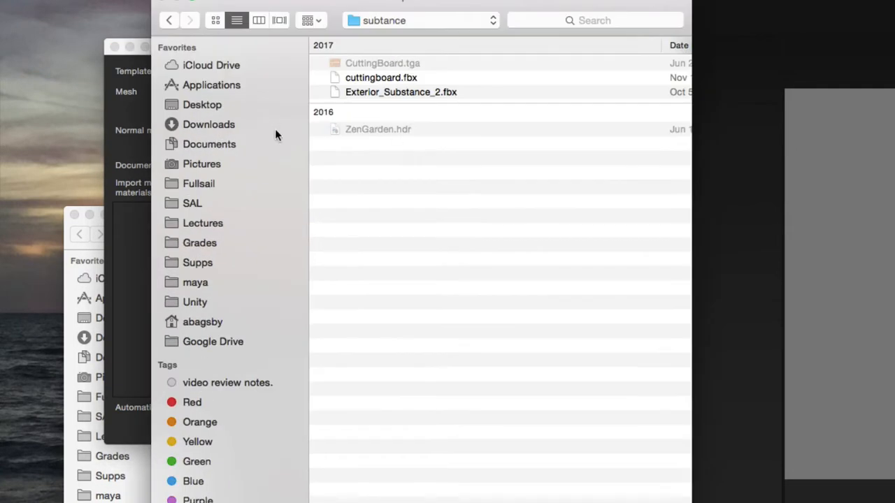
{"action": "left_click", "coordinate": [391, 78]}
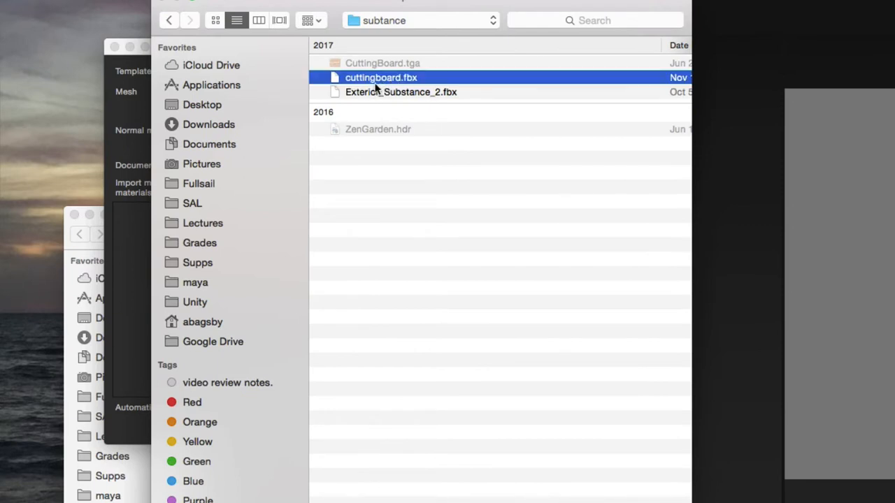
{"action": "left_click", "coordinate": [406, 92]}
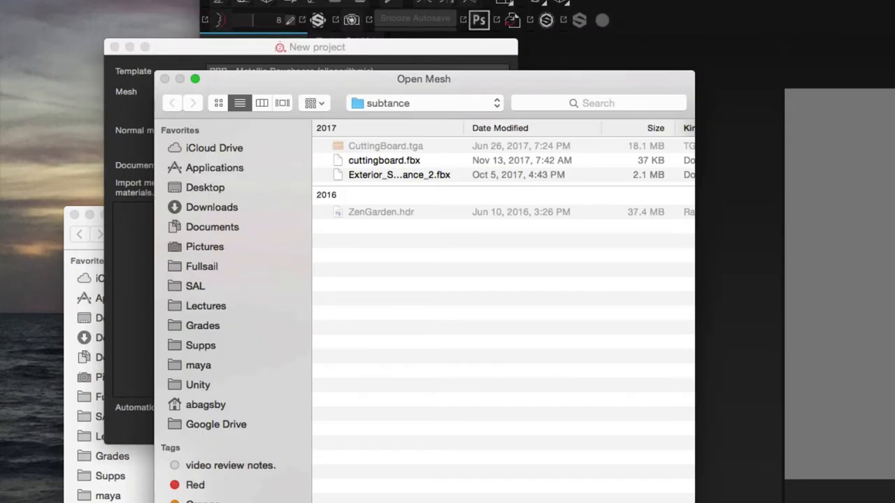
{"action": "left_click", "coordinate": [380, 174]}
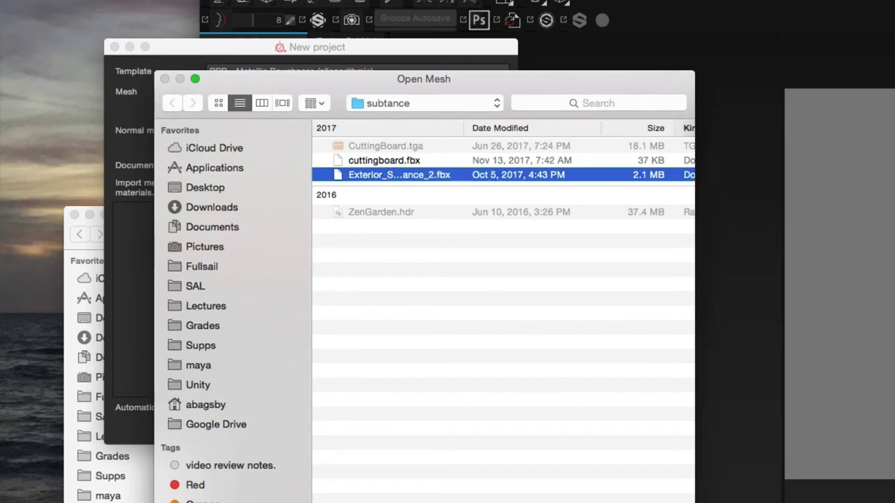
{"action": "key", "text": "Return"}
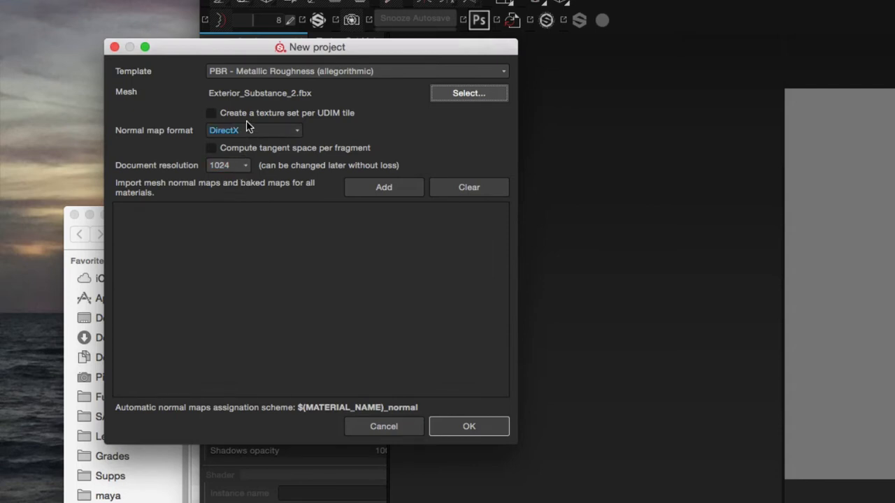
Set the document resolution to 2048 and create the project
{"action": "left_click", "coordinate": [235, 169]}
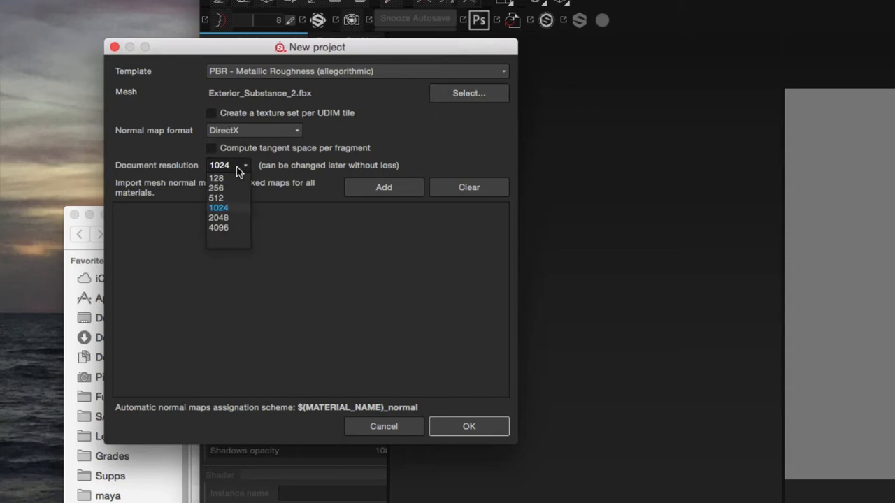
{"action": "left_click", "coordinate": [233, 216]}
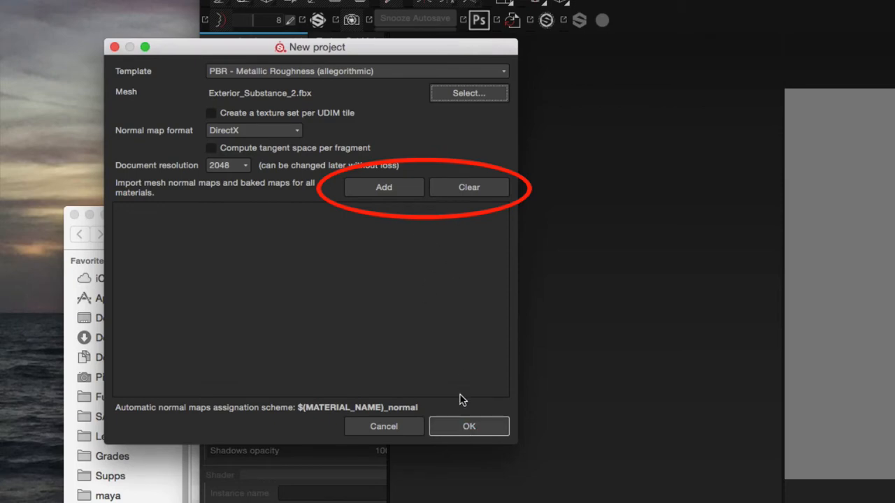
{"action": "left_click", "coordinate": [479, 431]}
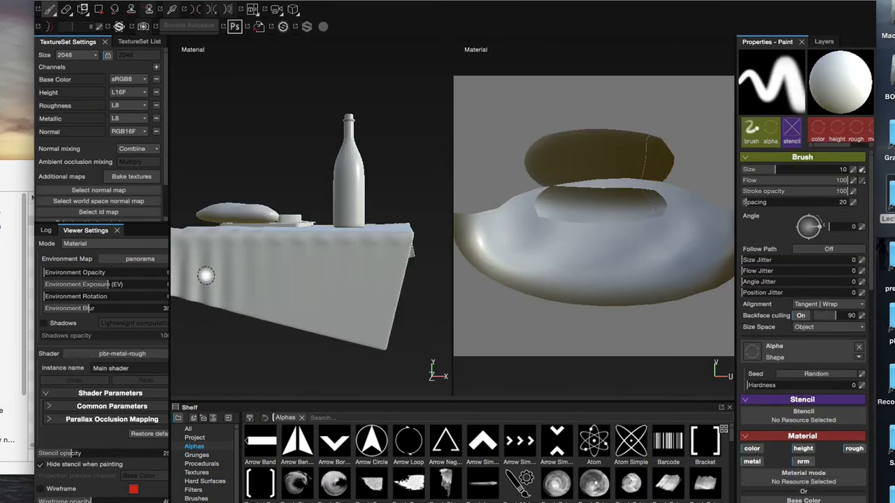
Show the list of texture sets and select MAT_cuttingBoard
{"action": "left_click", "coordinate": [139, 41]}
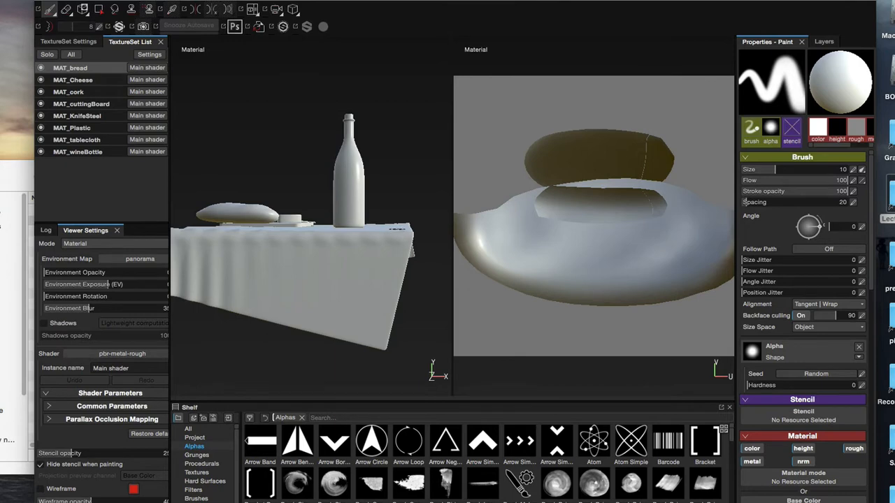
{"action": "left_click_drag", "start_coordinate": [410, 193], "coordinate": [370, 244], "text": "alt"}
{"action": "left_click_drag", "start_coordinate": [316, 226], "coordinate": [375, 189], "text": "alt"}
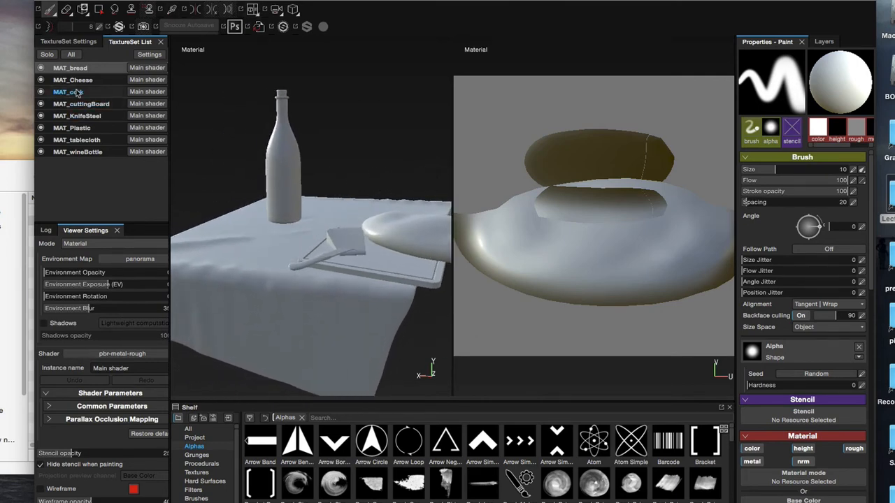
{"action": "left_click", "coordinate": [98, 110]}
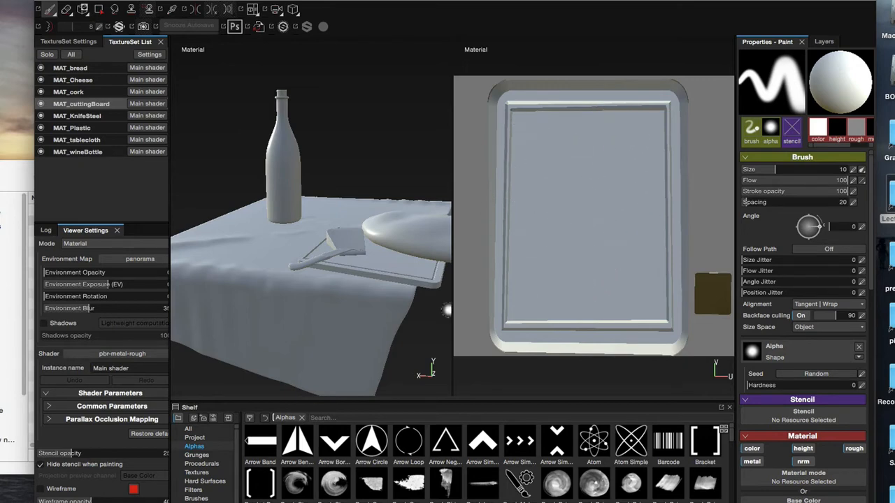
{"action": "middle_click_drag", "start_coordinate": [353, 195], "coordinate": [324, 190], "text": "alt"}
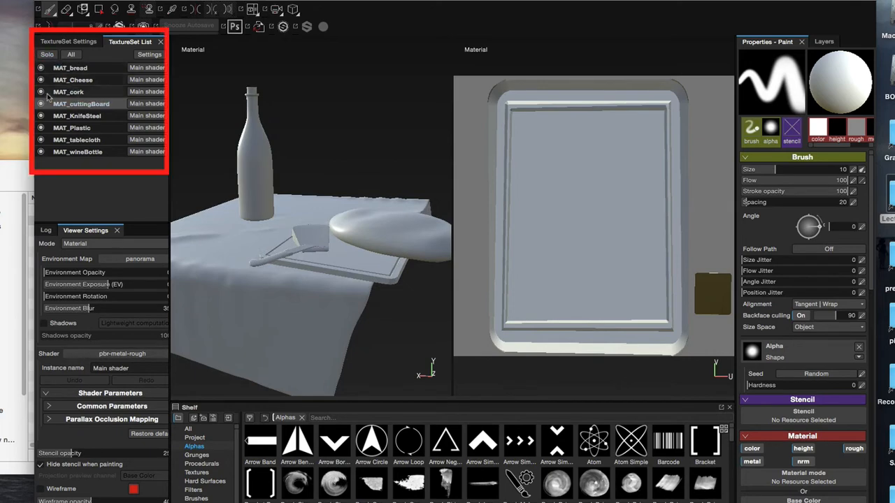
Toggle the bread's visibility off and on, and look through the cheese and tablecloth texture sets before reselecting MAT_cuttingBoard
{"action": "left_click", "coordinate": [41, 68]}
{"action": "left_click", "coordinate": [42, 68]}
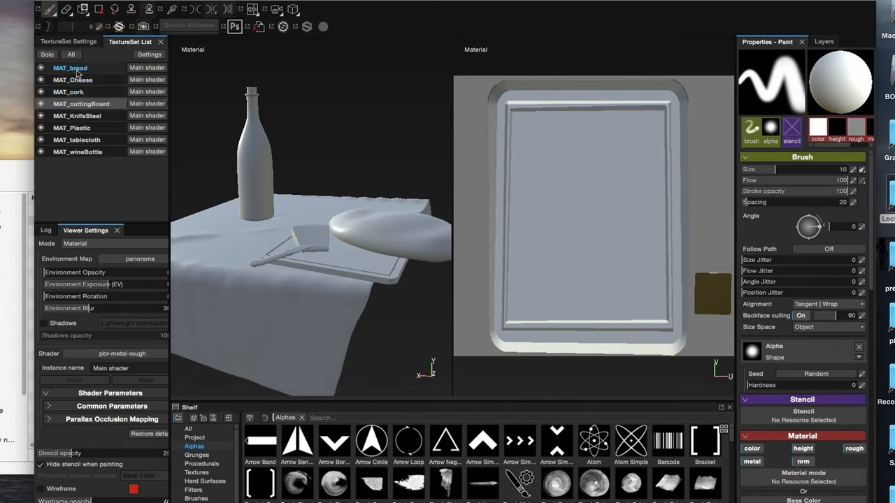
{"action": "left_click", "coordinate": [73, 80]}
{"action": "left_click", "coordinate": [77, 141]}
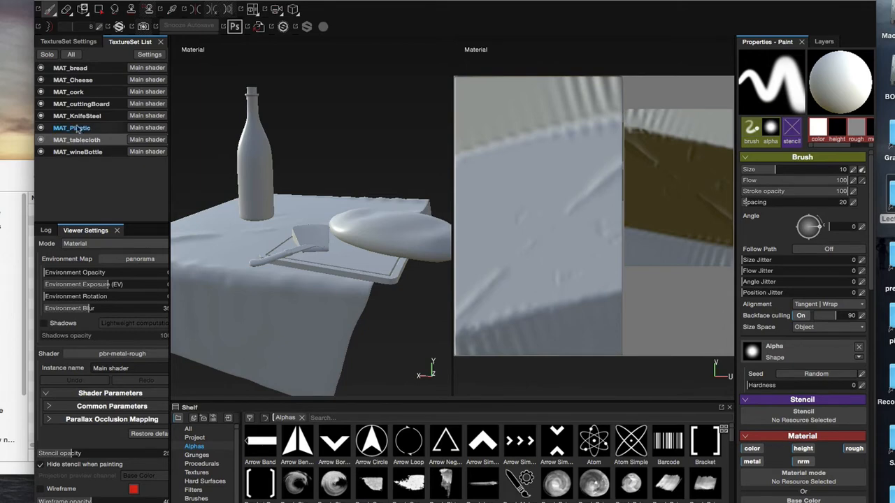
{"action": "left_click", "coordinate": [81, 104]}
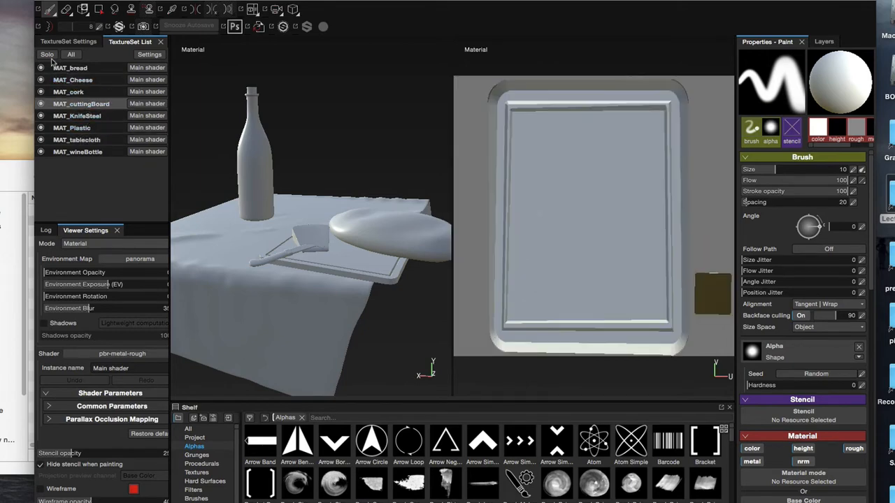
Isolate the cutting board with Solo so that only its texture set is shown in the 3D view
{"action": "left_click", "coordinate": [47, 54]}
{"action": "left_click_drag", "start_coordinate": [372, 203], "coordinate": [362, 204], "text": "alt"}
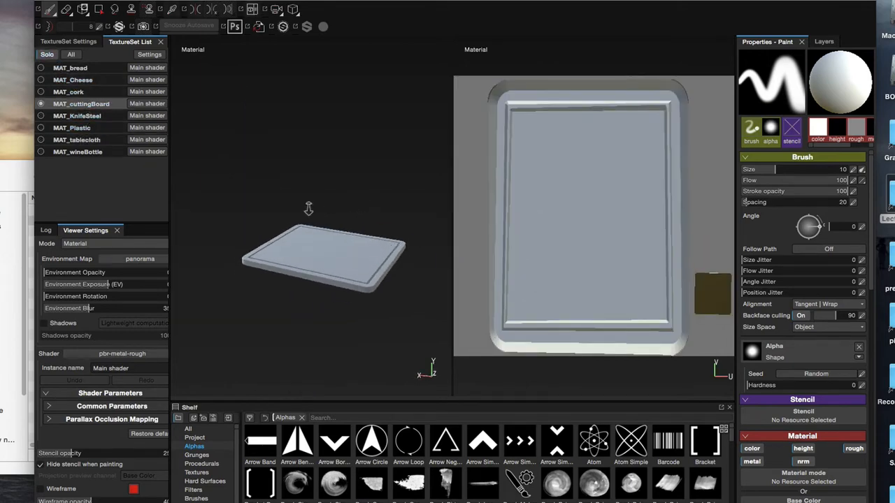
{"action": "right_click_drag", "start_coordinate": [308, 207], "coordinate": [379, 210], "text": "alt"}
{"action": "middle_click_drag", "start_coordinate": [378, 210], "coordinate": [381, 181], "text": "alt"}
{"action": "right_click_drag", "start_coordinate": [366, 186], "coordinate": [336, 200], "text": "alt"}
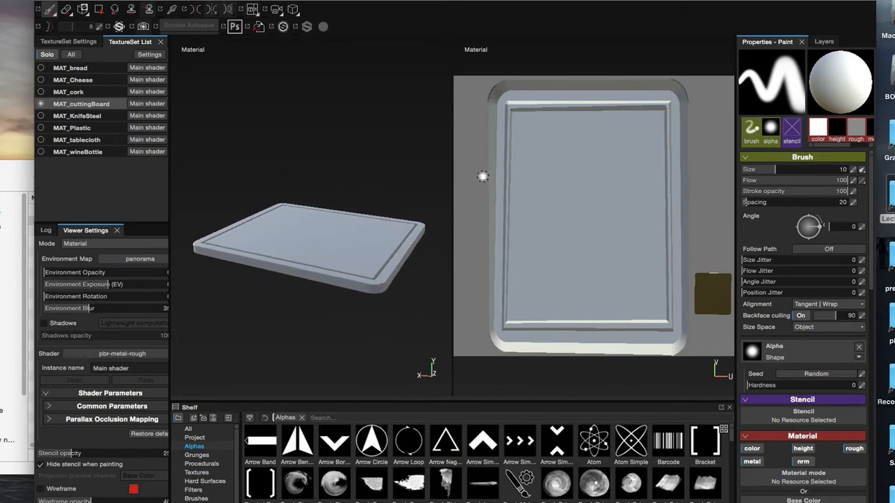
Preview the cutting board in 3D only and 2D only layouts, and return to the combined 3D/2D layout
{"action": "left_click", "coordinate": [252, 9]}
{"action": "left_click", "coordinate": [269, 36]}
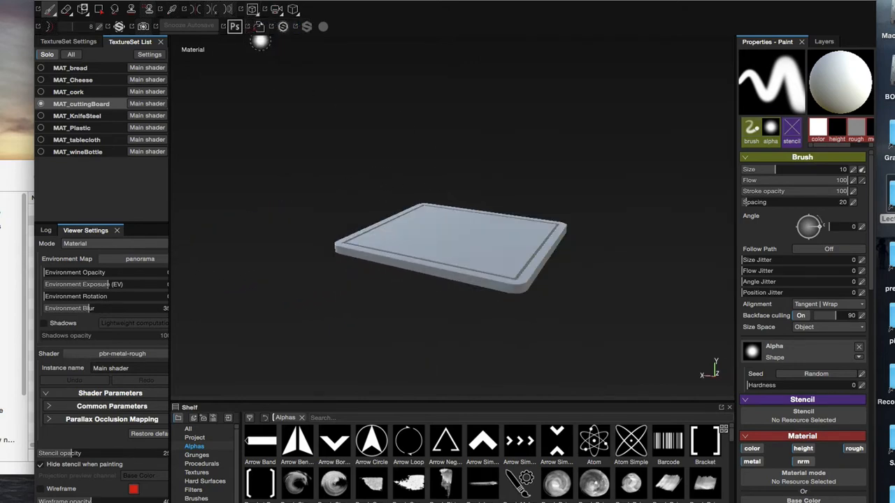
{"action": "left_click_drag", "start_coordinate": [557, 172], "coordinate": [544, 172], "text": "alt"}
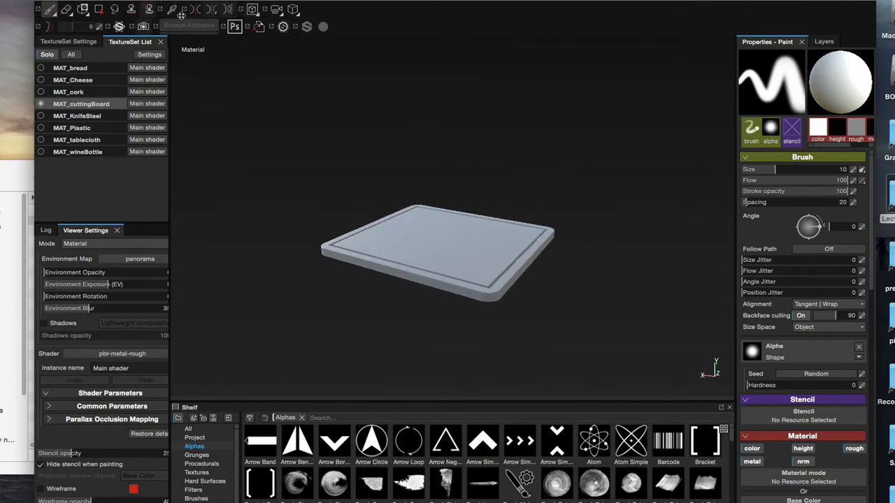
{"action": "left_click", "coordinate": [252, 9]}
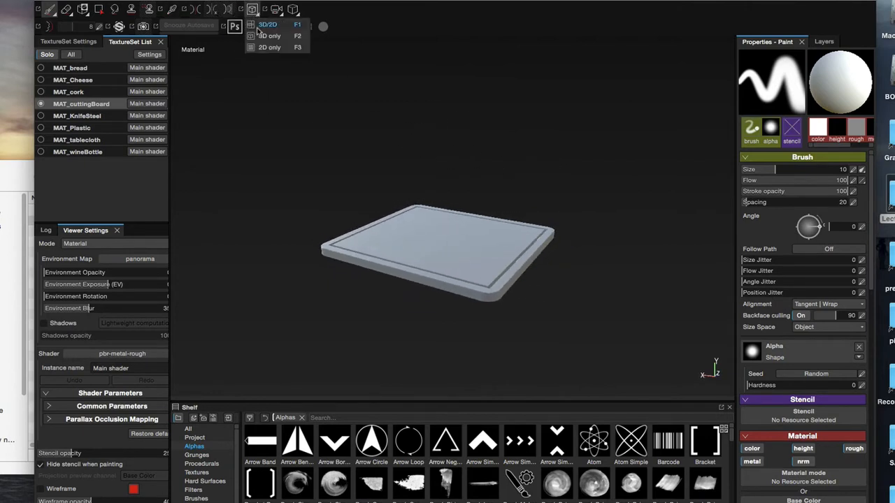
{"action": "left_click", "coordinate": [269, 47]}
{"action": "left_click", "coordinate": [252, 9]}
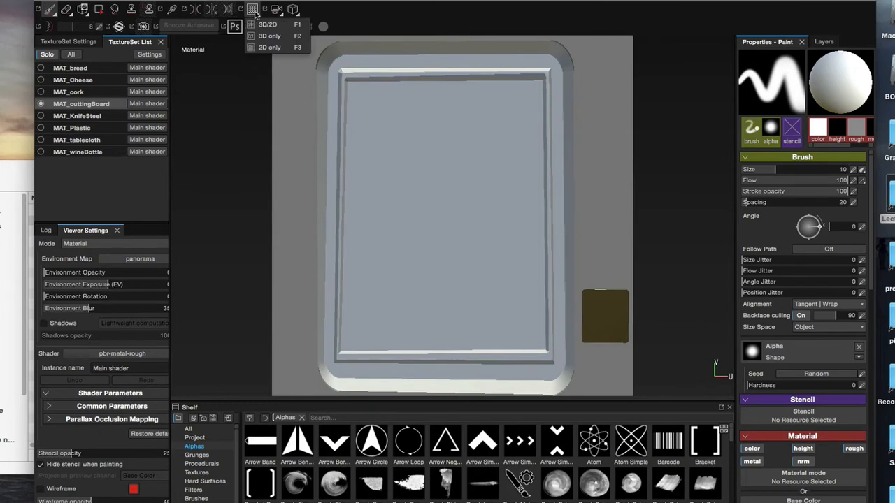
{"action": "left_click", "coordinate": [268, 25]}
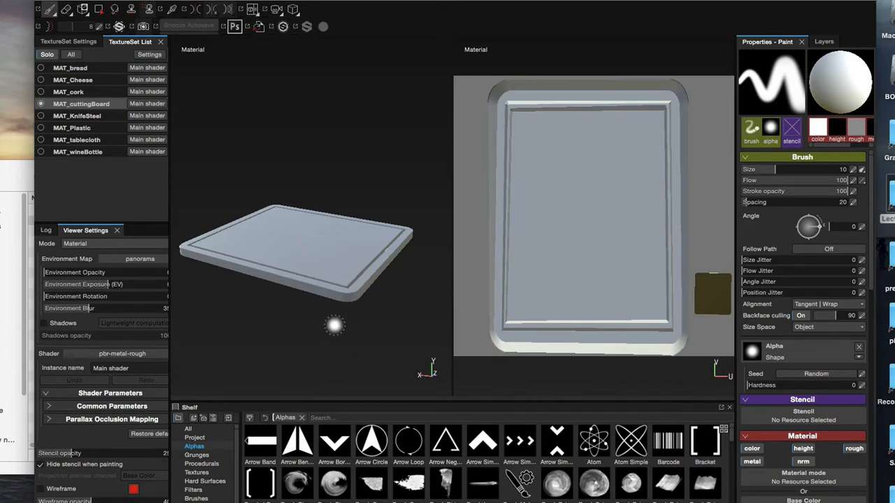
Examine the cutting board in the 3D view from several angles and distances
{"action": "mouse_move", "coordinate": [331, 324]}
{"action": "left_mouse_down", "text": "alt"}
{"action": "mouse_move", "coordinate": [316, 320]}
{"action": "mouse_move", "coordinate": [412, 320]}
{"action": "mouse_move", "coordinate": [332, 328]}
{"action": "mouse_move", "coordinate": [345, 323]}
{"action": "mouse_move", "coordinate": [254, 316]}
{"action": "mouse_move", "coordinate": [342, 310]}
{"action": "mouse_move", "coordinate": [328, 320]}
{"action": "mouse_move", "coordinate": [320, 298]}
{"action": "left_mouse_up", "text": "alt"}
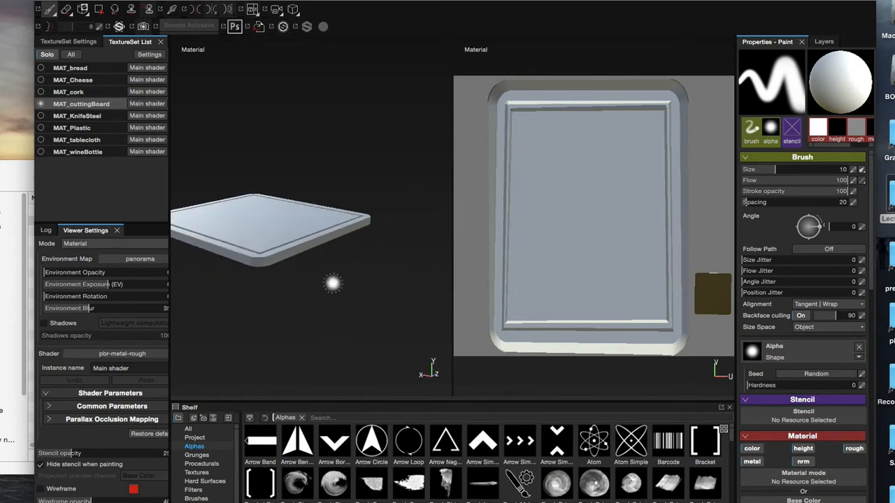
{"action": "mouse_move", "coordinate": [324, 296]}
{"action": "right_mouse_down", "text": "alt"}
{"action": "mouse_move", "coordinate": [267, 293]}
{"action": "mouse_move", "coordinate": [355, 284]}
{"action": "right_mouse_up", "text": "alt"}
{"action": "mouse_move", "coordinate": [377, 278]}
{"action": "right_mouse_down", "text": "alt"}
{"action": "mouse_move", "coordinate": [314, 281]}
{"action": "mouse_move", "coordinate": [430, 262]}
{"action": "mouse_move", "coordinate": [251, 285]}
{"action": "mouse_move", "coordinate": [414, 260]}
{"action": "mouse_move", "coordinate": [312, 278]}
{"action": "right_mouse_up", "text": "alt"}
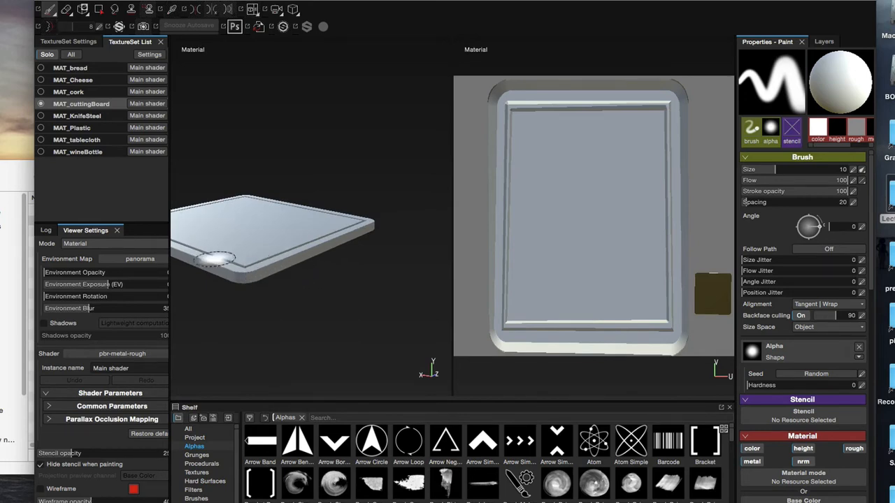
{"action": "mouse_move", "coordinate": [265, 218]}
{"action": "middle_mouse_down", "text": "alt"}
{"action": "mouse_move", "coordinate": [345, 242]}
{"action": "mouse_move", "coordinate": [144, 256]}
{"action": "mouse_move", "coordinate": [419, 248]}
{"action": "mouse_move", "coordinate": [334, 241]}
{"action": "mouse_move", "coordinate": [313, 186]}
{"action": "mouse_move", "coordinate": [289, 174]}
{"action": "mouse_move", "coordinate": [322, 257]}
{"action": "mouse_move", "coordinate": [292, 204]}
{"action": "mouse_move", "coordinate": [309, 206]}
{"action": "middle_mouse_up", "text": "alt"}
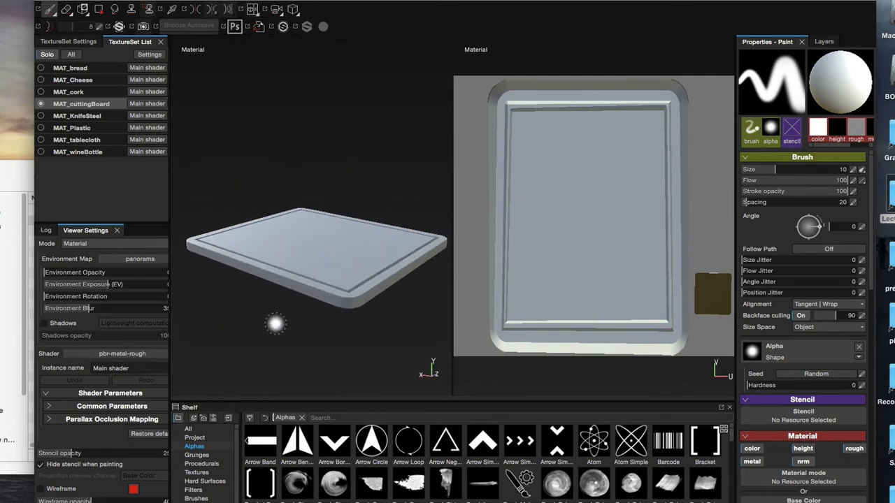
{"action": "scroll", "coordinate": [286, 314], "scroll_direction": "down", "scroll_amount": 3}
{"action": "mouse_move", "coordinate": [336, 296]}
{"action": "left_mouse_down", "text": "alt"}
{"action": "mouse_move", "coordinate": [275, 295]}
{"action": "mouse_move", "coordinate": [329, 296]}
{"action": "mouse_move", "coordinate": [321, 293]}
{"action": "left_mouse_up", "text": "alt"}
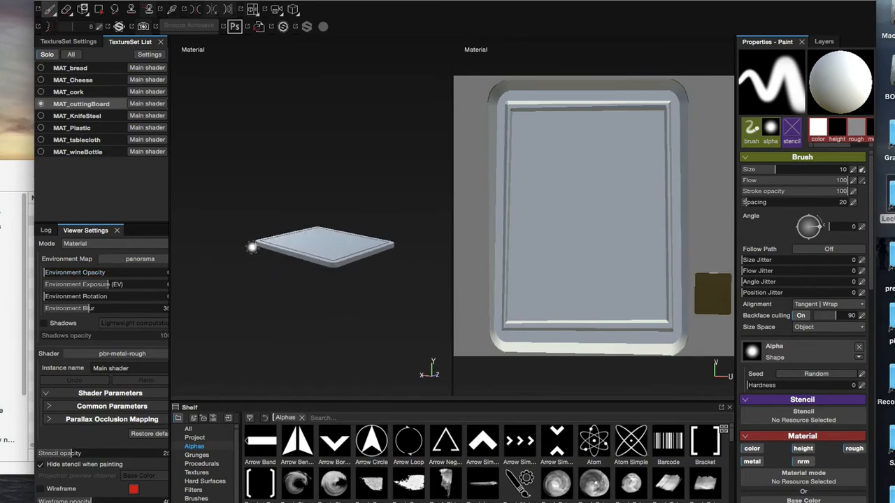
{"action": "right_click_drag", "start_coordinate": [320, 250], "coordinate": [438, 247], "text": "alt"}
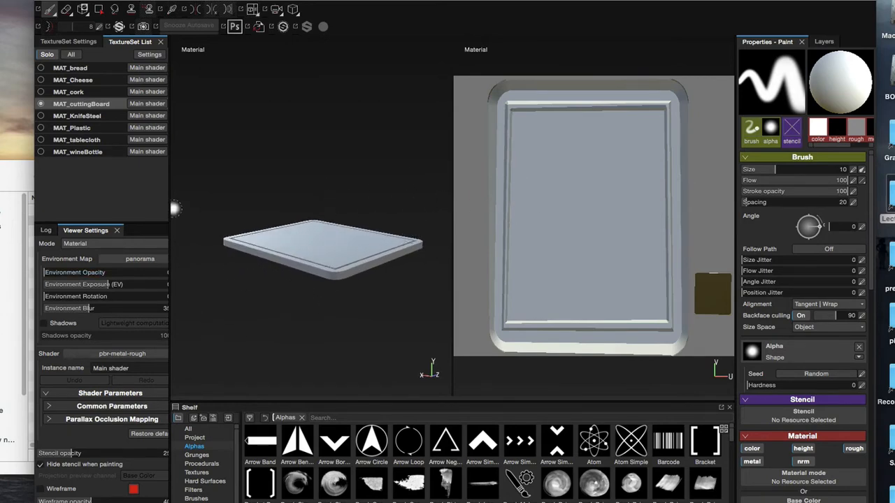
Widen the viewer settings area and set the environment opacity to 38 and the environment blur to 39
{"action": "left_click_drag", "start_coordinate": [169, 194], "coordinate": [208, 194]}
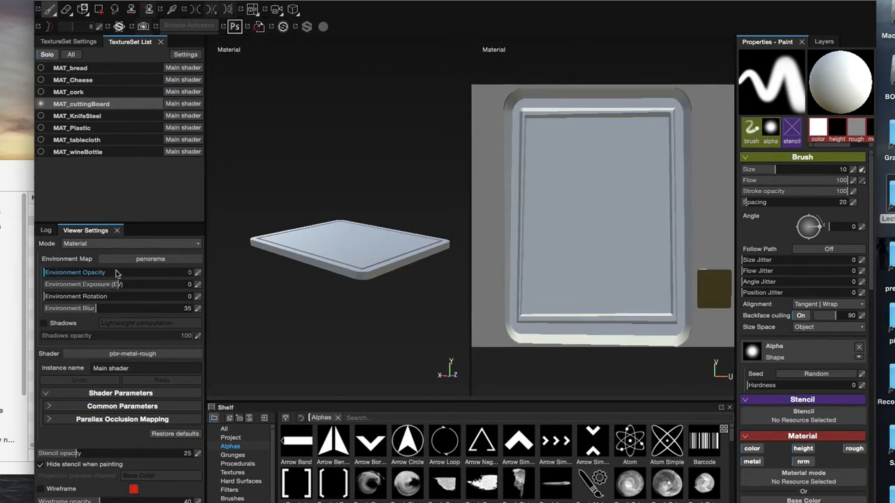
{"action": "left_click_drag", "start_coordinate": [70, 277], "coordinate": [109, 274]}
{"action": "left_click_drag", "start_coordinate": [98, 308], "coordinate": [75, 309]}
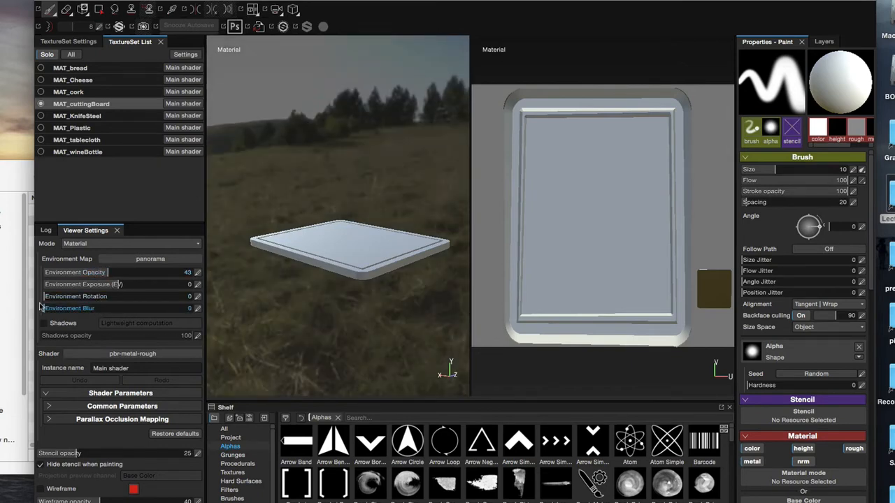
{"action": "mouse_move", "coordinate": [108, 274]}
{"action": "left_mouse_down"}
{"action": "mouse_move", "coordinate": [179, 274]}
{"action": "mouse_move", "coordinate": [82, 273]}
{"action": "mouse_move", "coordinate": [176, 274]}
{"action": "mouse_move", "coordinate": [94, 274]}
{"action": "mouse_move", "coordinate": [104, 274]}
{"action": "left_mouse_up"}
{"action": "left_click_drag", "start_coordinate": [72, 309], "coordinate": [103, 309]}
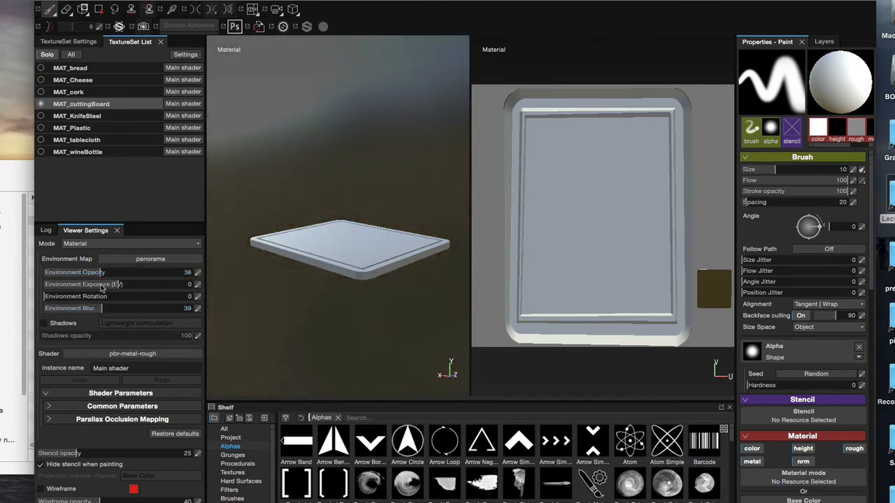
Set the environment opacity to 30 and rotate the environment lighting around the cutting board to a rotation of 234
{"action": "left_click_drag", "start_coordinate": [103, 274], "coordinate": [91, 274]}
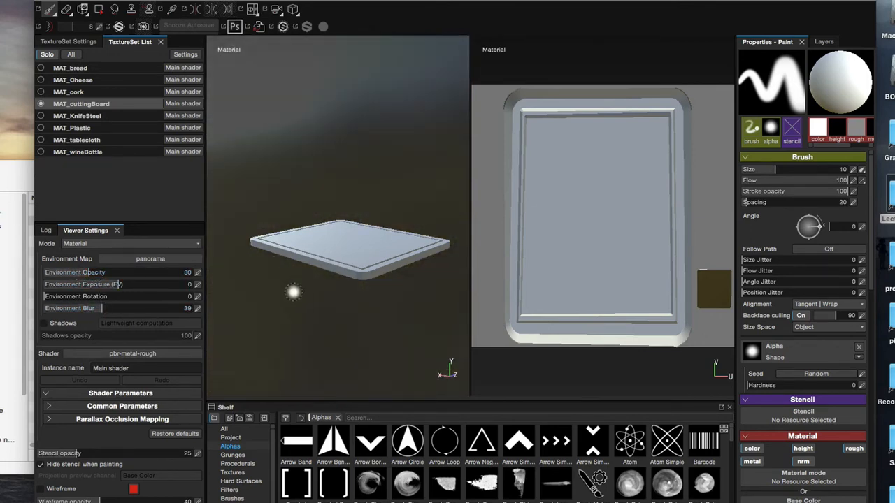
{"action": "mouse_move", "coordinate": [292, 289]}
{"action": "left_mouse_down", "text": "alt"}
{"action": "mouse_move", "coordinate": [311, 300]}
{"action": "mouse_move", "coordinate": [282, 301]}
{"action": "mouse_move", "coordinate": [315, 304]}
{"action": "mouse_move", "coordinate": [307, 300]}
{"action": "left_mouse_up", "text": "alt"}
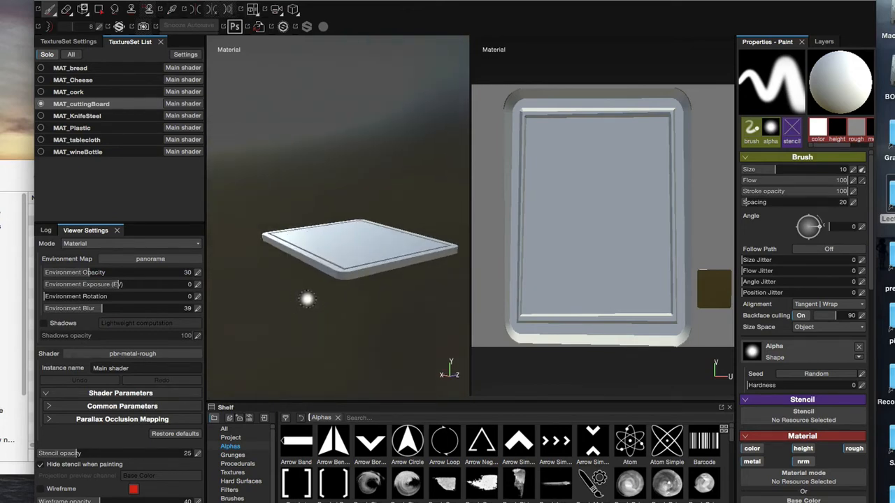
{"action": "mouse_move", "coordinate": [318, 286]}
{"action": "right_mouse_down", "text": "shift"}
{"action": "mouse_move", "coordinate": [314, 273]}
{"action": "mouse_move", "coordinate": [481, 267]}
{"action": "mouse_move", "coordinate": [337, 269]}
{"action": "mouse_move", "coordinate": [415, 261]}
{"action": "right_mouse_up", "text": "shift"}
{"action": "mouse_move", "coordinate": [359, 281]}
{"action": "left_mouse_down", "text": "alt"}
{"action": "mouse_move", "coordinate": [349, 300]}
{"action": "mouse_move", "coordinate": [371, 296]}
{"action": "mouse_move", "coordinate": [356, 297]}
{"action": "left_mouse_up", "text": "alt"}
{"action": "right_click_drag", "start_coordinate": [357, 297], "coordinate": [448, 260], "text": "shift"}
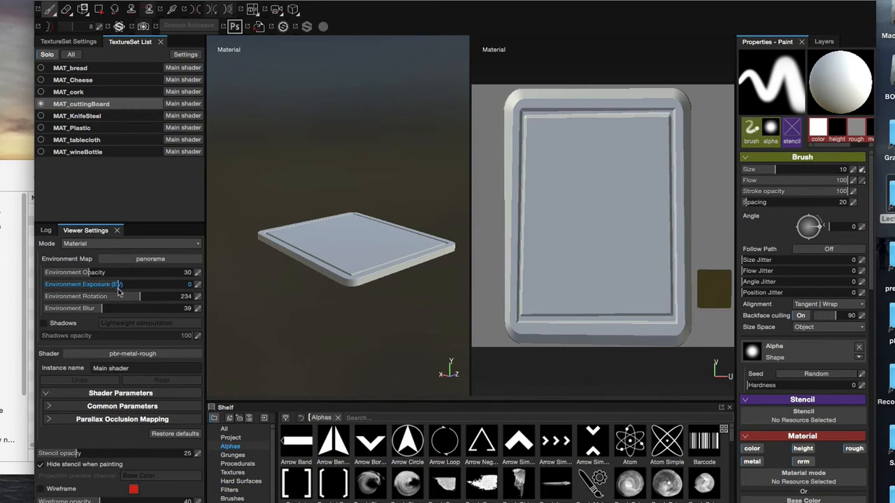
Preview a darker environment exposure of about -1.18 EV and reset the exposure to 0
{"action": "mouse_move", "coordinate": [120, 287]}
{"action": "left_mouse_down"}
{"action": "mouse_move", "coordinate": [136, 288]}
{"action": "mouse_move", "coordinate": [116, 289]}
{"action": "left_mouse_up"}
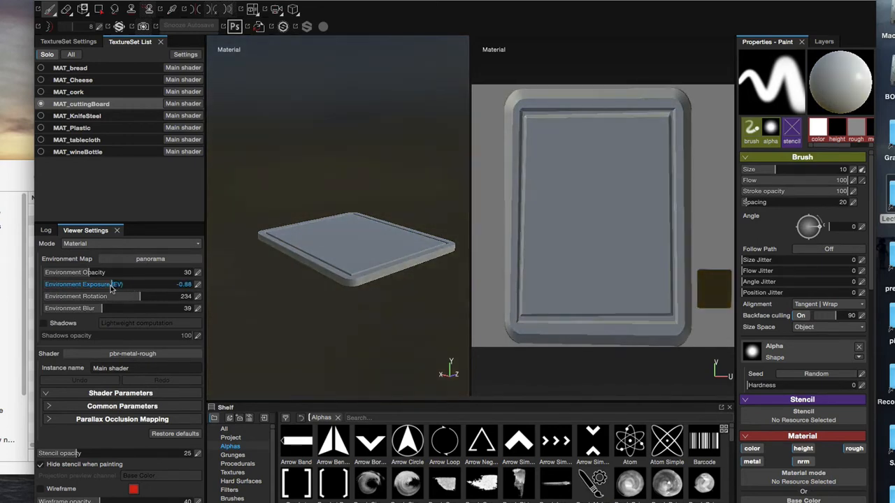
{"action": "left_click", "coordinate": [199, 285]}
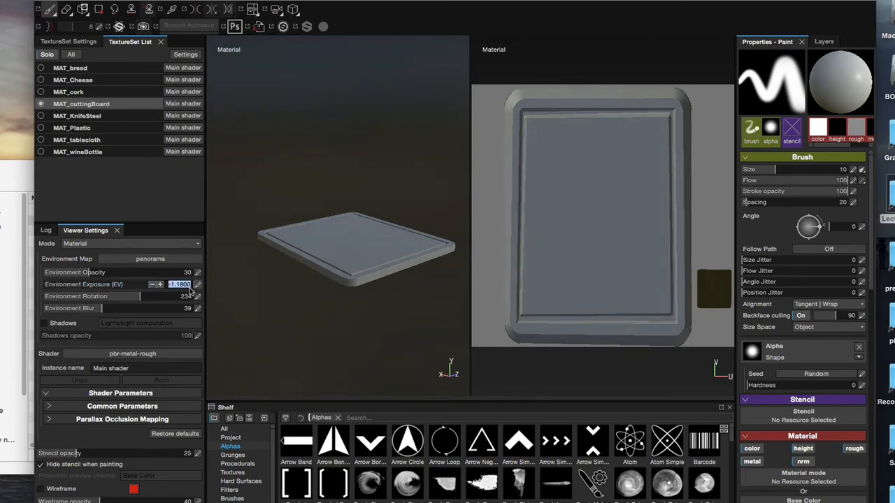
{"action": "type", "text": "0"}
{"action": "key", "text": "Return"}
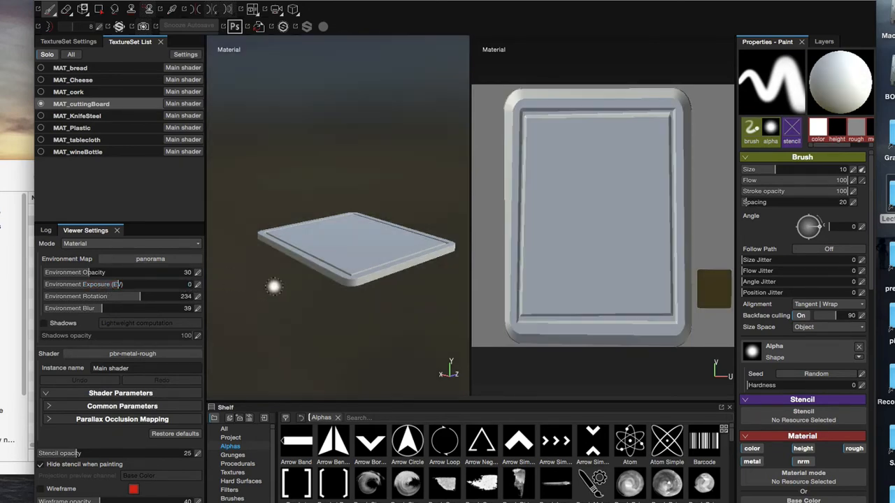
Use the cave_entry_in_the_forest environment map with an opacity of 79 and a blur of 4
{"action": "left_click", "coordinate": [168, 261]}
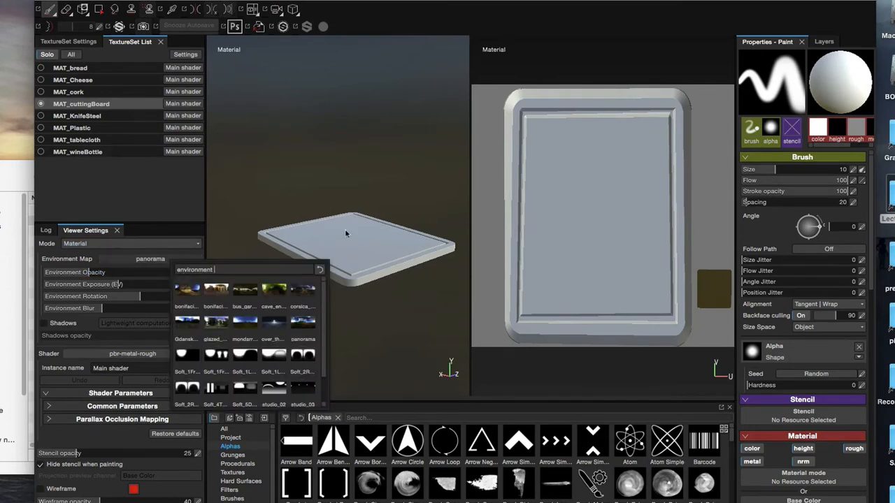
{"action": "left_click", "coordinate": [276, 295]}
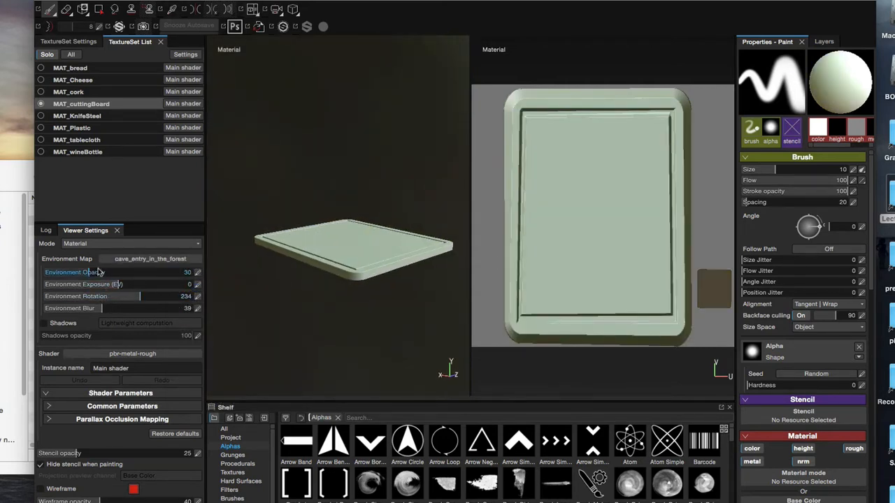
{"action": "left_click_drag", "start_coordinate": [82, 275], "coordinate": [162, 273]}
{"action": "left_click_drag", "start_coordinate": [101, 309], "coordinate": [50, 308]}
{"action": "left_click_drag", "start_coordinate": [326, 303], "coordinate": [252, 300], "text": "alt"}
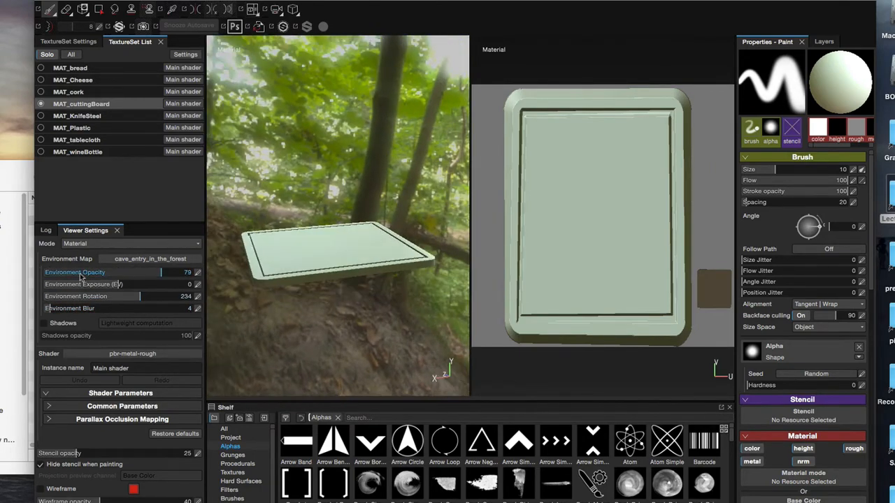
Switch the environment map to bonifacio_street and turn the environment to a rotation of 43
{"action": "left_click", "coordinate": [169, 259]}
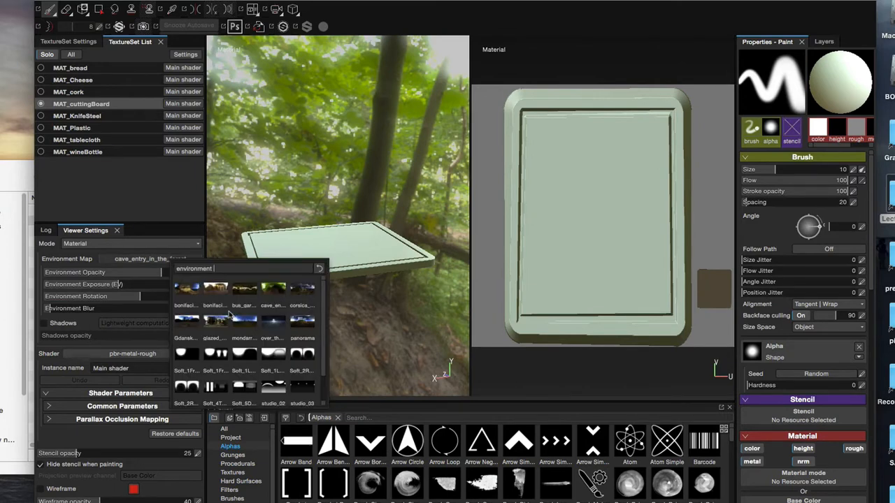
{"action": "left_click", "coordinate": [219, 290]}
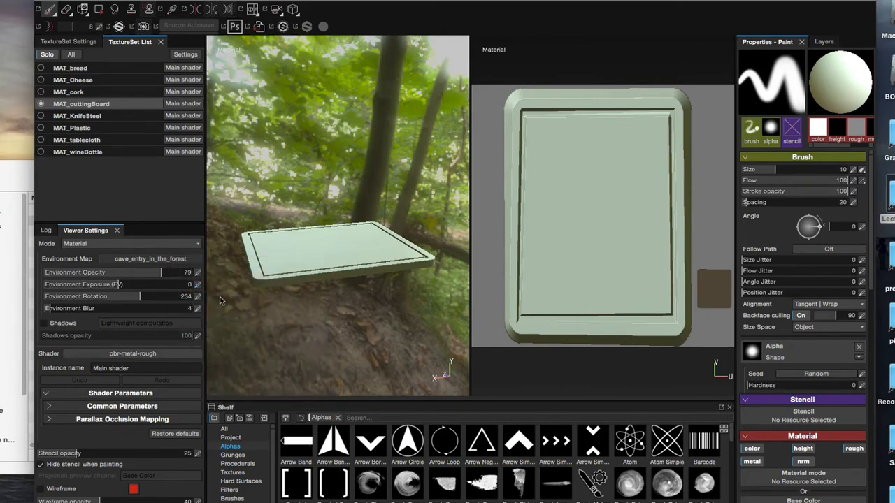
{"action": "left_click_drag", "start_coordinate": [308, 290], "coordinate": [429, 267], "text": "alt"}
{"action": "right_click_drag", "start_coordinate": [429, 267], "coordinate": [382, 238], "text": "shift"}
{"action": "left_click_drag", "start_coordinate": [381, 239], "coordinate": [395, 202], "text": "alt"}
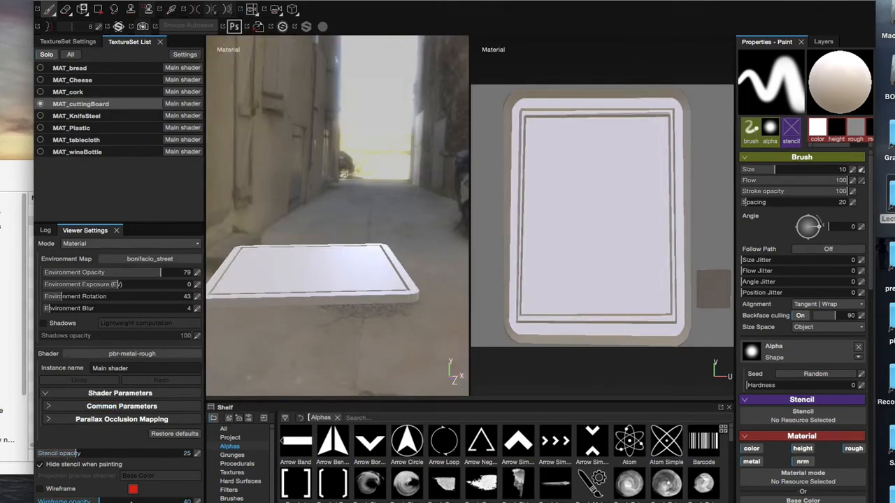
Show the wireframe on the cutting board, hide it again, and view the board from above at an angle
{"action": "left_click", "coordinate": [39, 489]}
{"action": "left_click_drag", "start_coordinate": [289, 323], "coordinate": [246, 357], "text": "alt"}
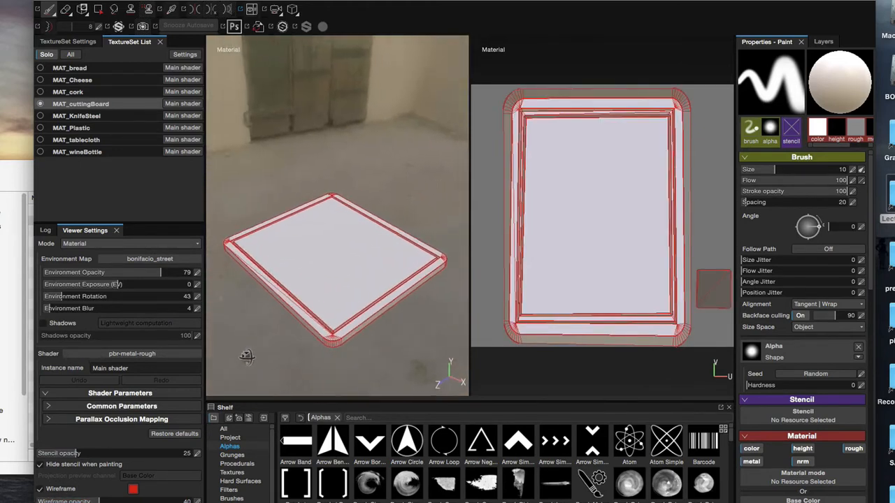
{"action": "left_click", "coordinate": [40, 489]}
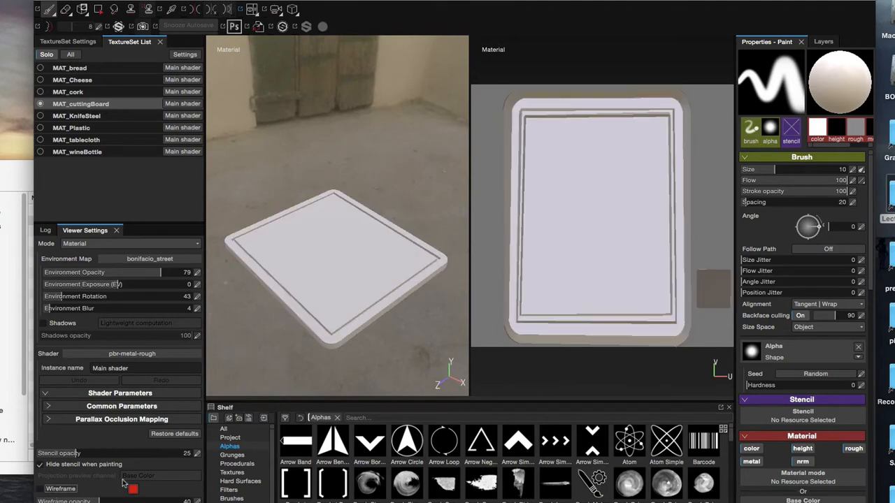
{"action": "mouse_move", "coordinate": [352, 303]}
{"action": "left_mouse_down", "text": "alt"}
{"action": "mouse_move", "coordinate": [359, 296]}
{"action": "mouse_move", "coordinate": [323, 322]}
{"action": "mouse_move", "coordinate": [373, 266]}
{"action": "mouse_move", "coordinate": [326, 277]}
{"action": "left_mouse_up", "text": "alt"}
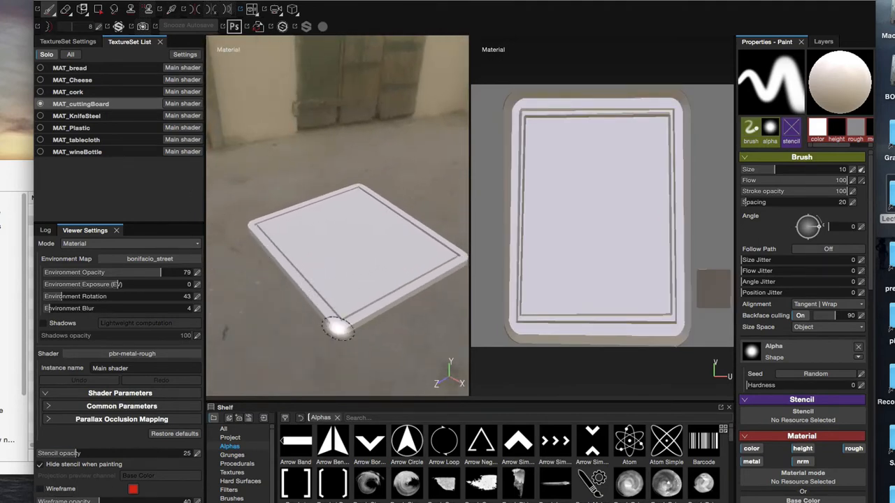
{"action": "mouse_move", "coordinate": [309, 324]}
{"action": "left_mouse_down", "text": "alt"}
{"action": "mouse_move", "coordinate": [336, 316]}
{"action": "mouse_move", "coordinate": [280, 300]}
{"action": "left_mouse_up", "text": "alt"}
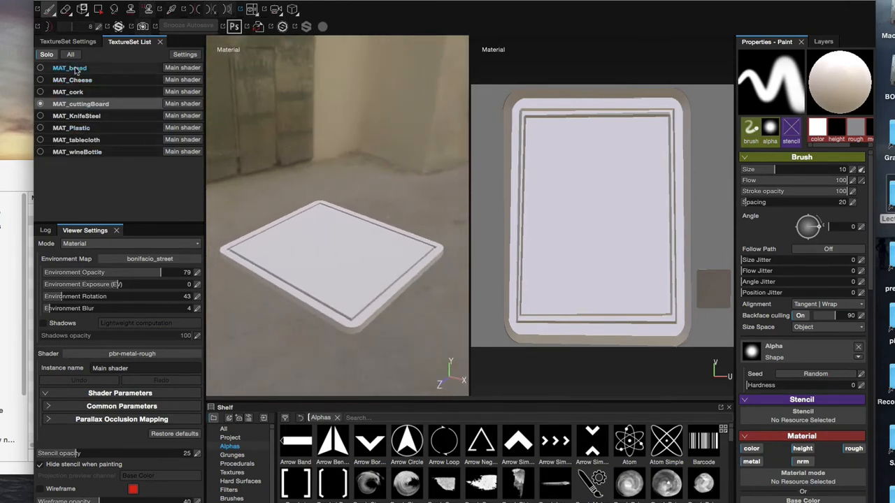
Preview the MAT_KnifeSteel and MAT_Plastic texture sets and return to MAT_cuttingBoard
{"action": "left_click", "coordinate": [90, 117]}
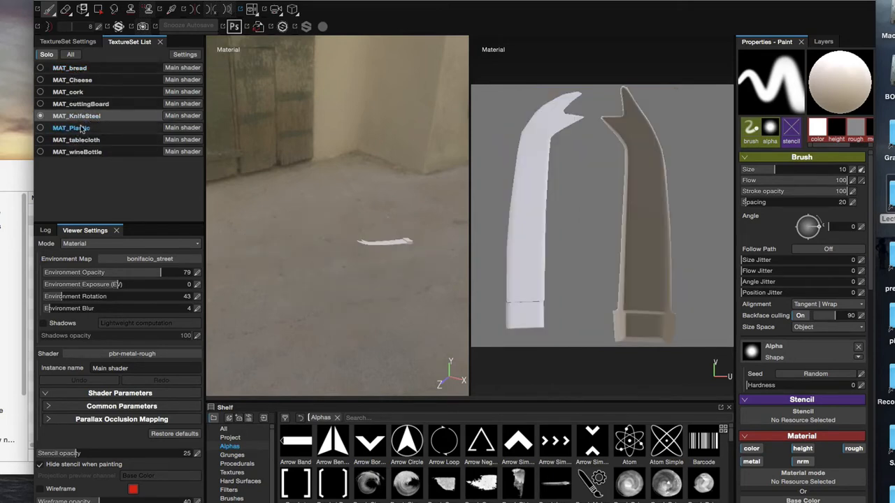
{"action": "left_click", "coordinate": [82, 130]}
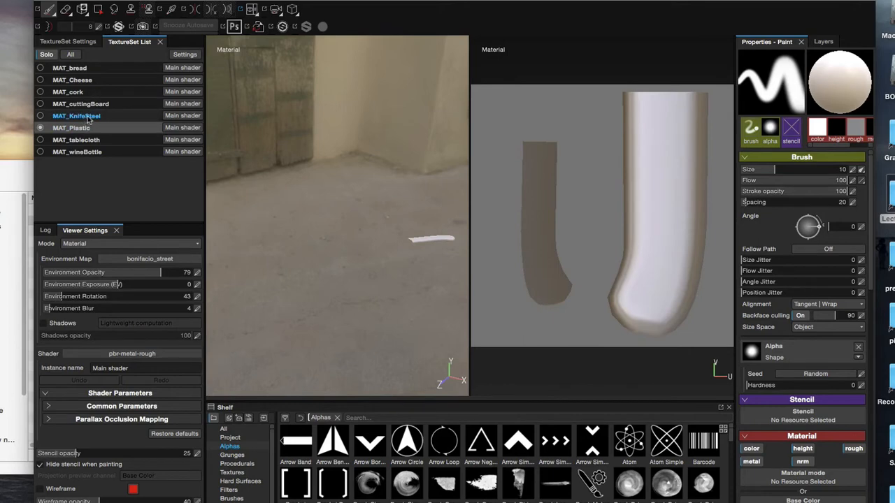
{"action": "left_click", "coordinate": [87, 117]}
{"action": "left_click", "coordinate": [82, 106]}
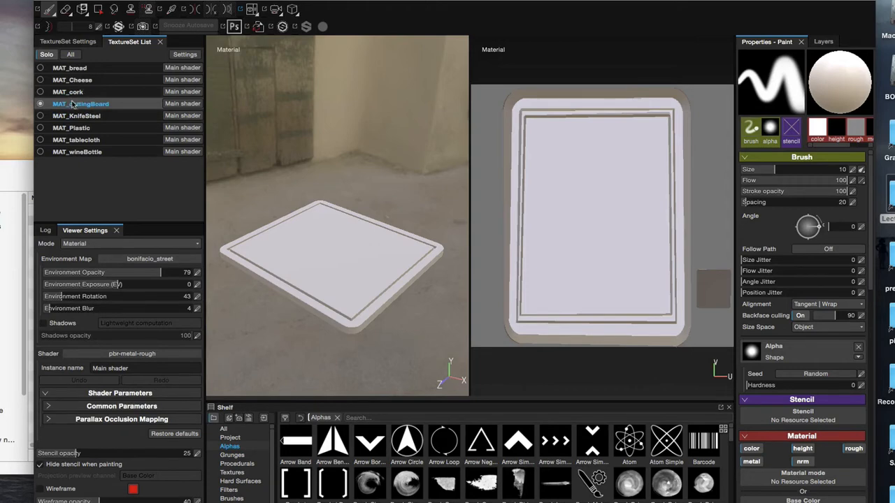
Remove the Normal channel from the cutting board's texture set and review the additional channels on offer
{"action": "left_click", "coordinate": [82, 43]}
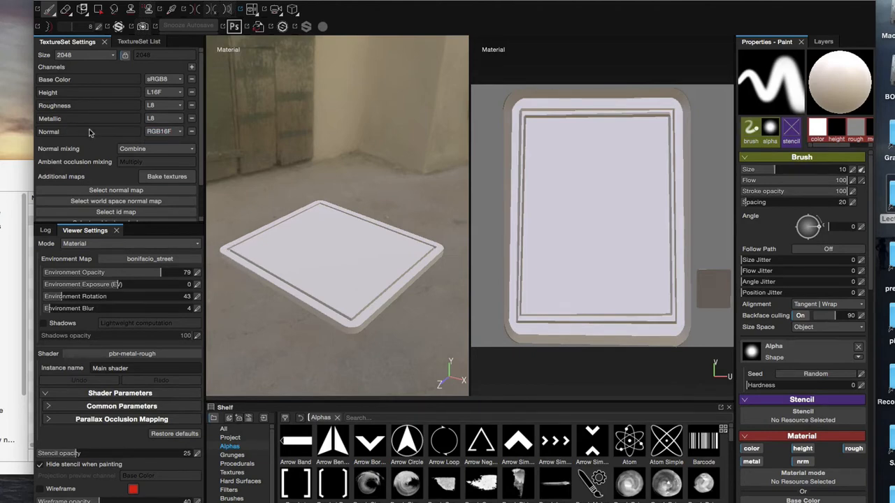
{"action": "left_click", "coordinate": [191, 132]}
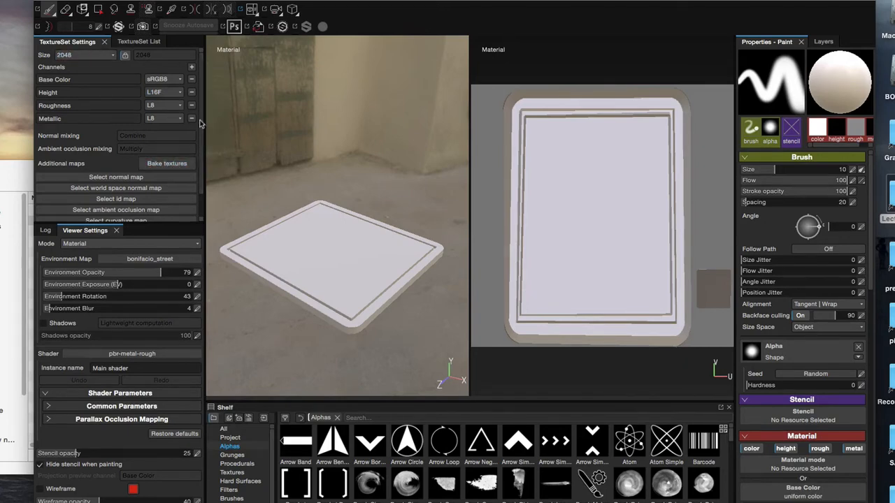
{"action": "left_click", "coordinate": [192, 67]}
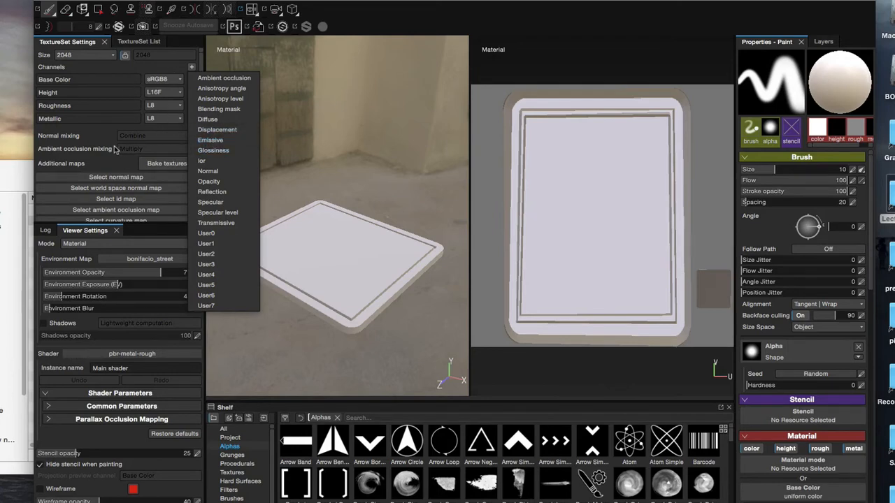
{"action": "left_click", "coordinate": [101, 127]}
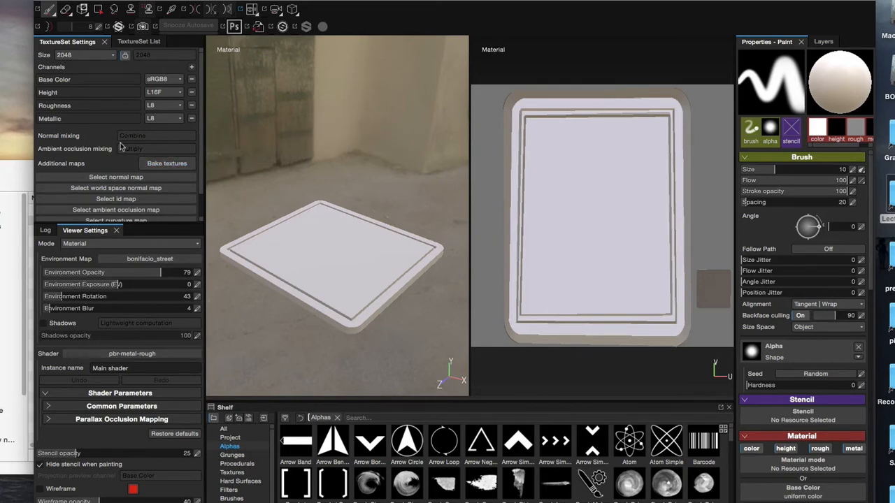
Start baking the cutting board's additional maps and exclude the Normal and ID maps from the bake
{"action": "left_click", "coordinate": [166, 165]}
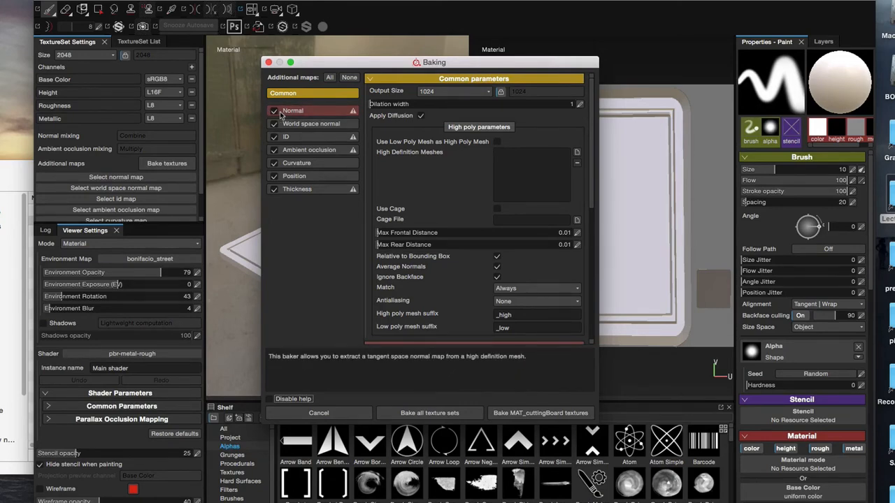
{"action": "left_click", "coordinate": [275, 112]}
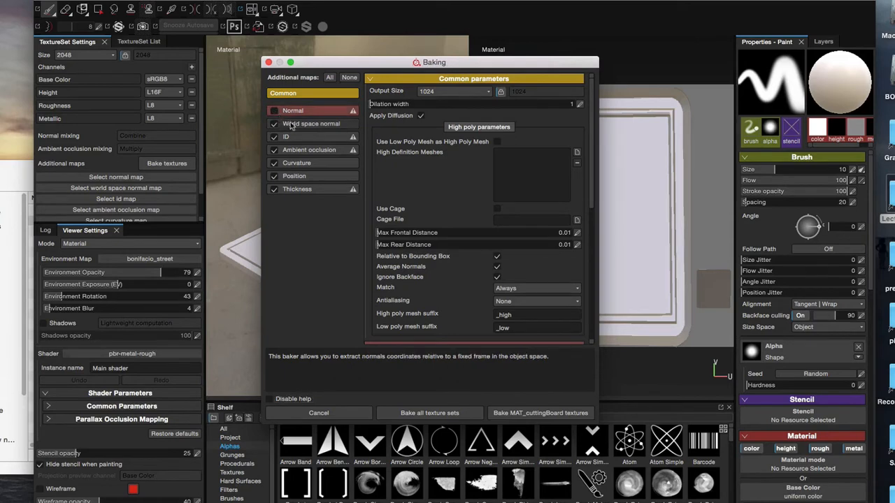
{"action": "left_click", "coordinate": [305, 126]}
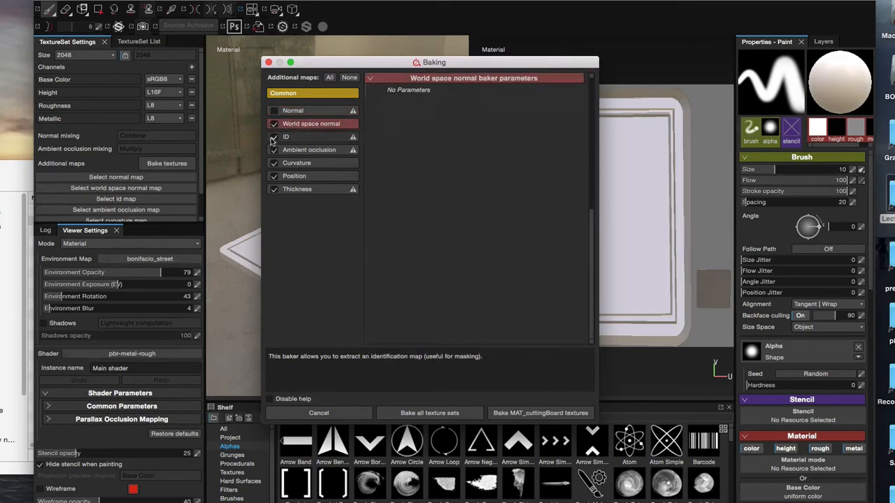
{"action": "left_click", "coordinate": [274, 137]}
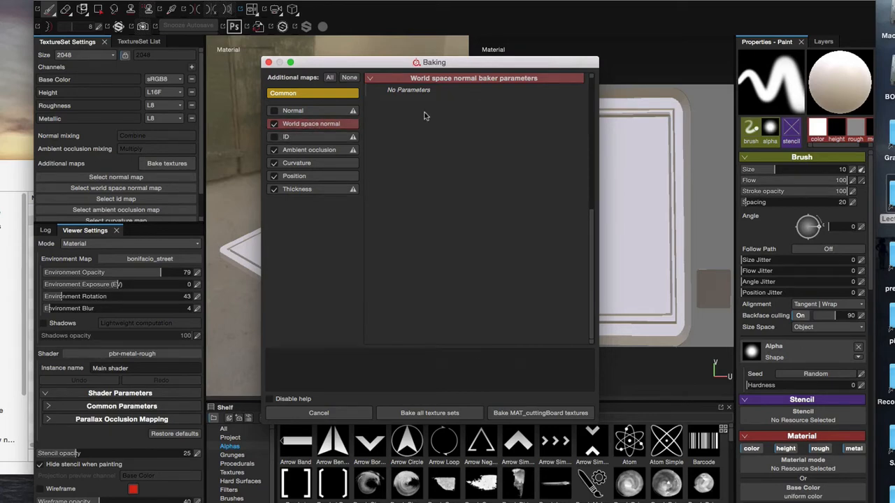
Set the ambient occlusion baker's self occlusion to Only Same Mesh Name for MAT_cuttingBoard
{"action": "left_click", "coordinate": [308, 151]}
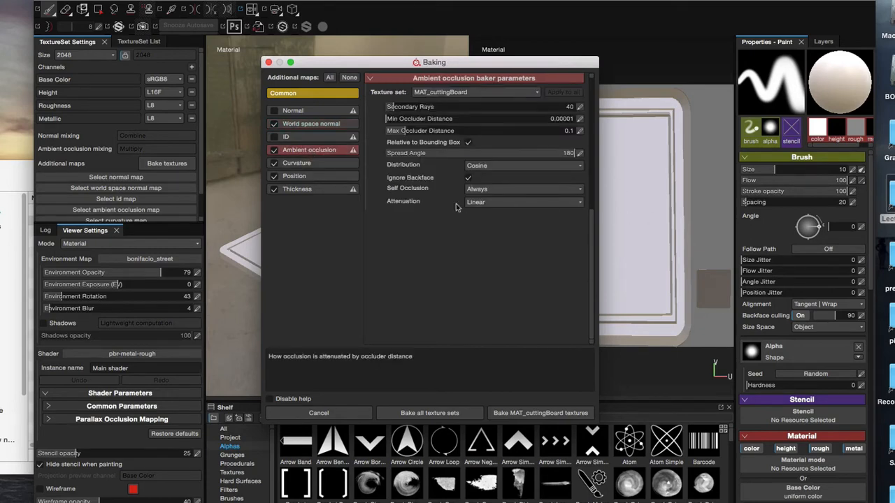
{"action": "left_click", "coordinate": [525, 190]}
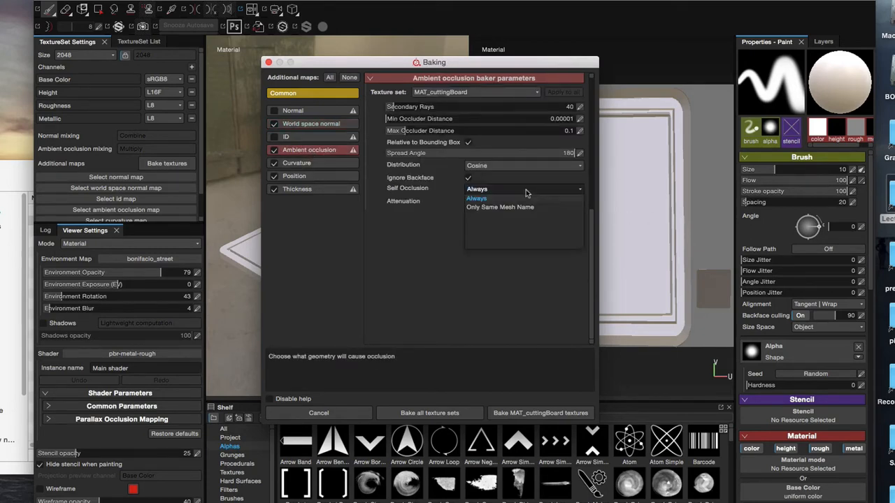
{"action": "left_click", "coordinate": [509, 207]}
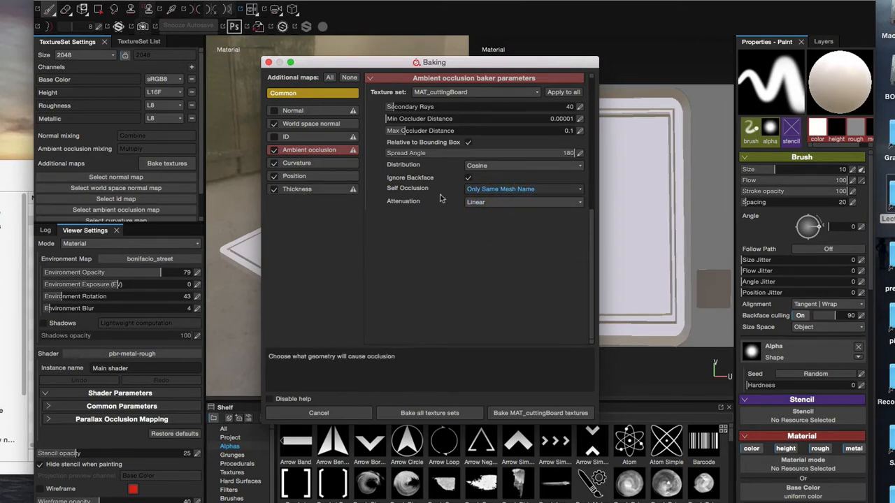
Review the curvature and position bakers, set thickness self occlusion to Only Same Mesh Name, and bake the MAT_cuttingBoard textures
{"action": "left_click", "coordinate": [297, 163]}
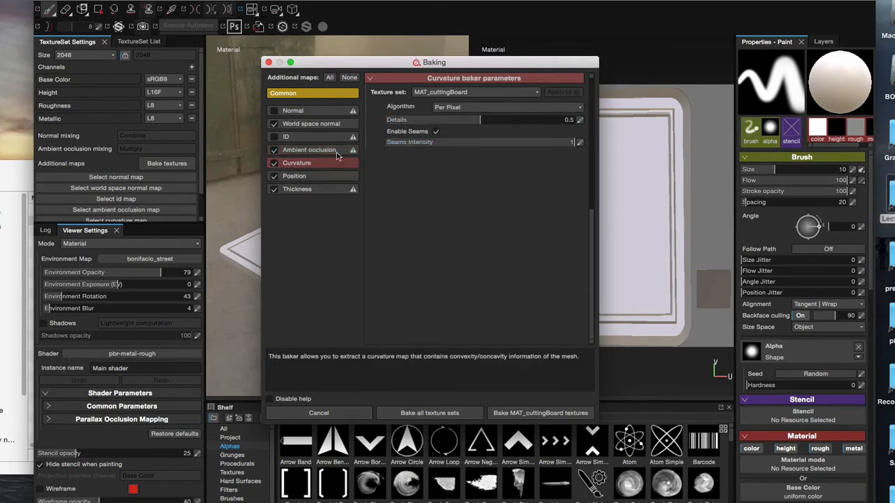
{"action": "left_click", "coordinate": [307, 176]}
{"action": "left_click", "coordinate": [307, 188]}
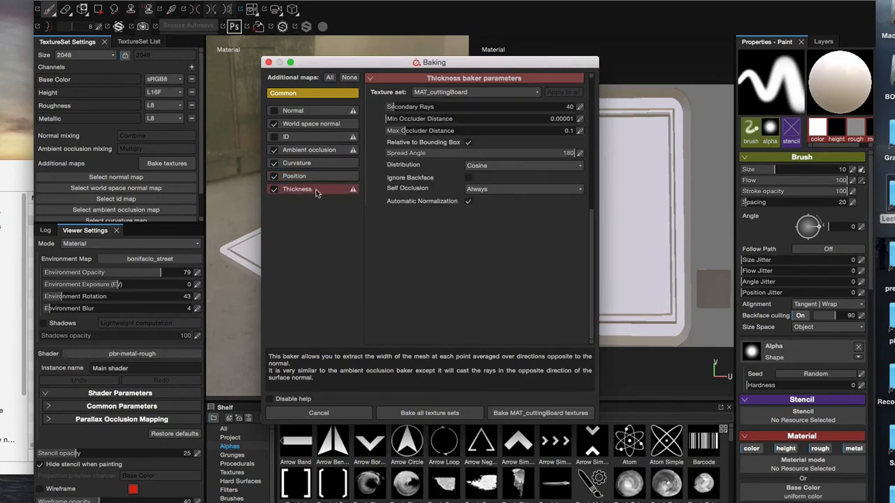
{"action": "left_click", "coordinate": [507, 189]}
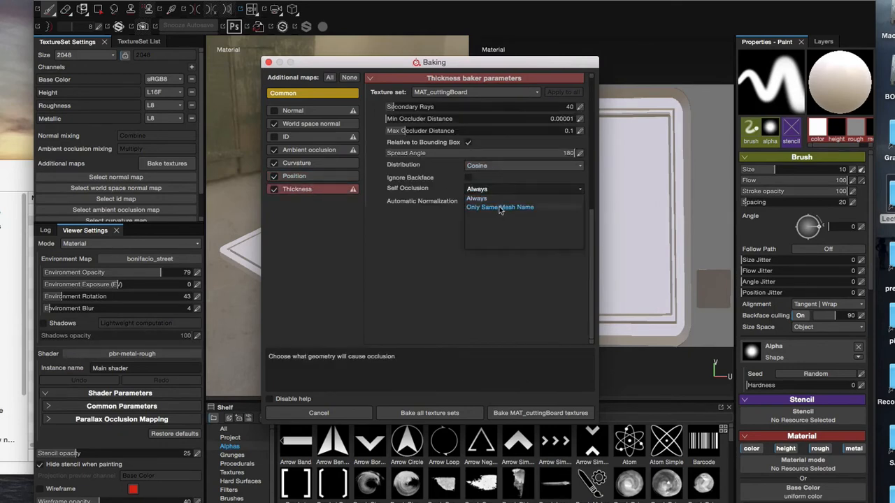
{"action": "left_click", "coordinate": [501, 209]}
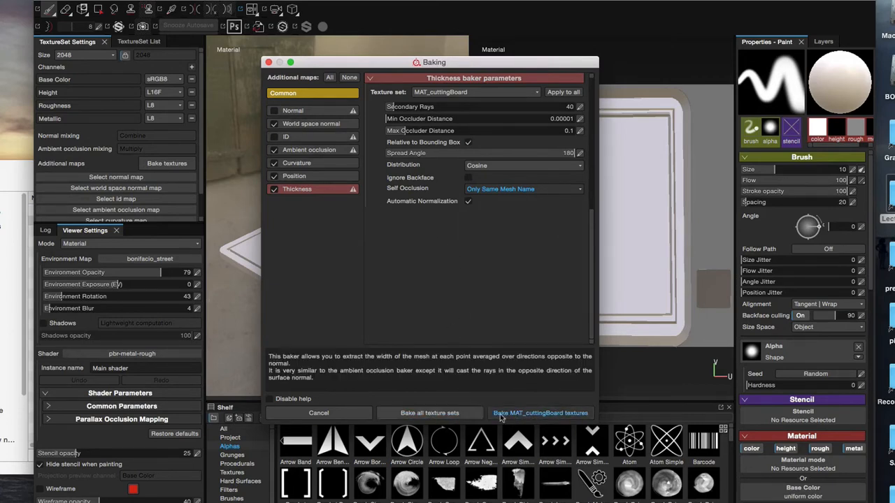
{"action": "left_click", "coordinate": [533, 413]}
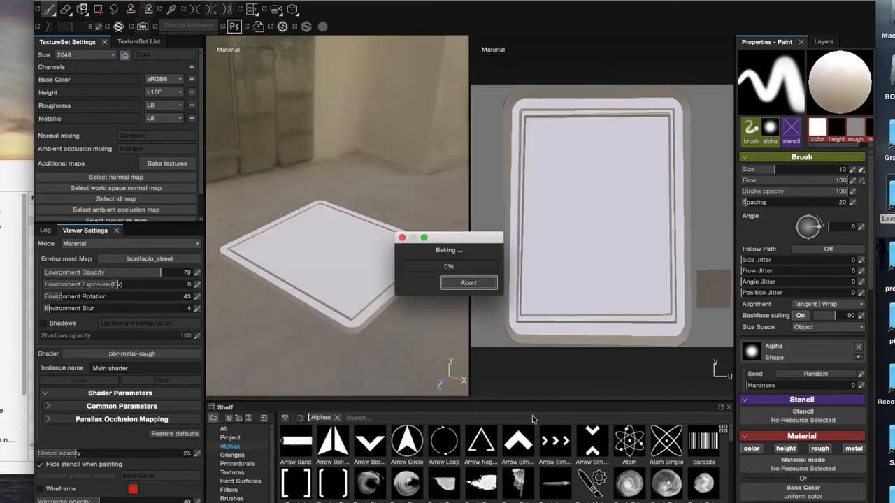
Close the finished bake, examine the cutting board's baked maps, and show the Textures category in the shelf
{"action": "left_click", "coordinate": [536, 280]}
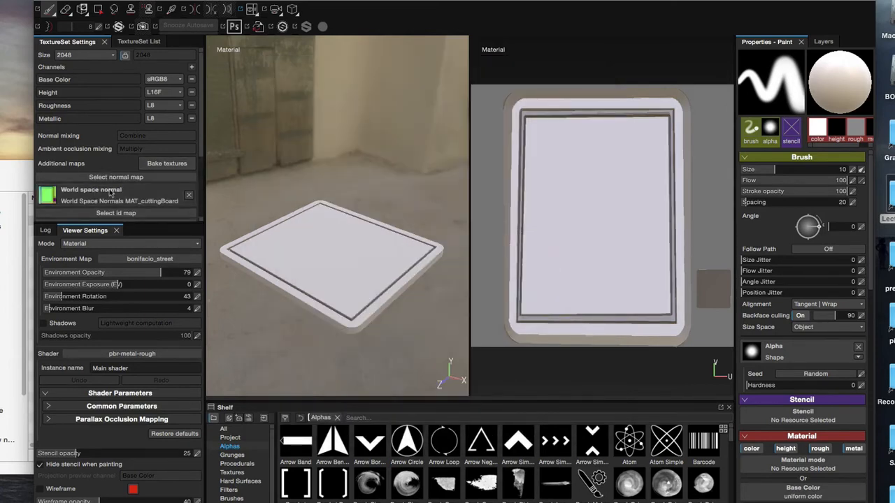
{"action": "scroll", "coordinate": [128, 116], "scroll_direction": "down", "scroll_amount": 5}
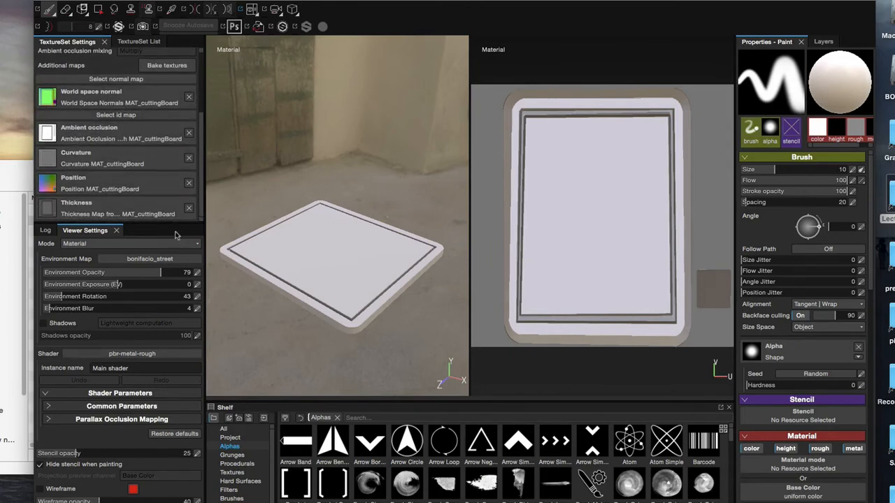
{"action": "left_click", "coordinate": [238, 473]}
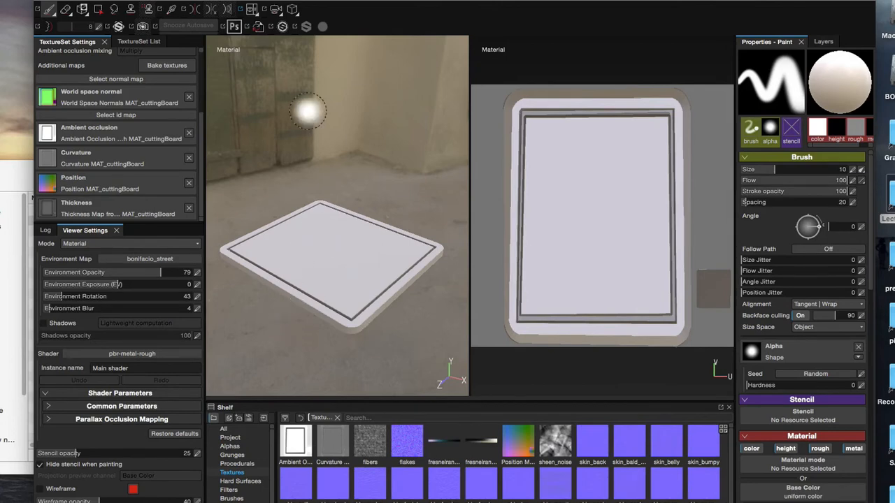
Add CuttingBoard.tga and ZenGarden.hdr from the subtance folder to a resource import
{"action": "left_click_drag", "start_coordinate": [264, 1], "coordinate": [252, 2]}
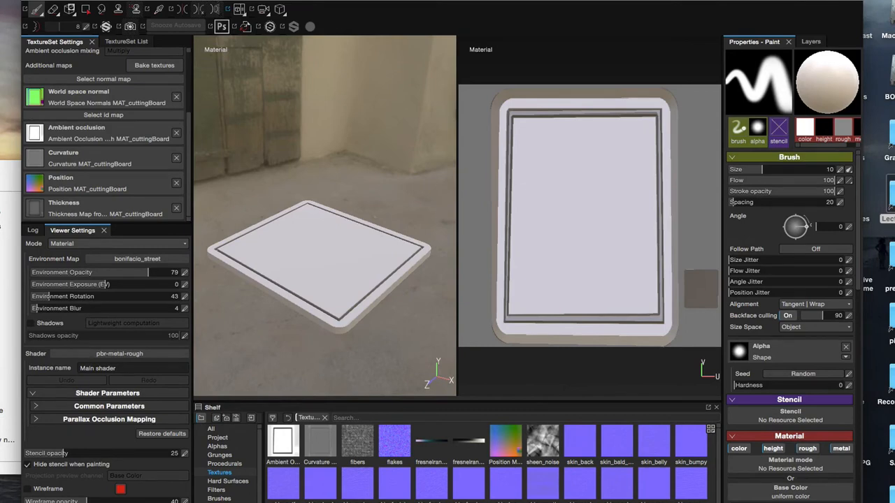
{"action": "left_click", "coordinate": [21, 0]}
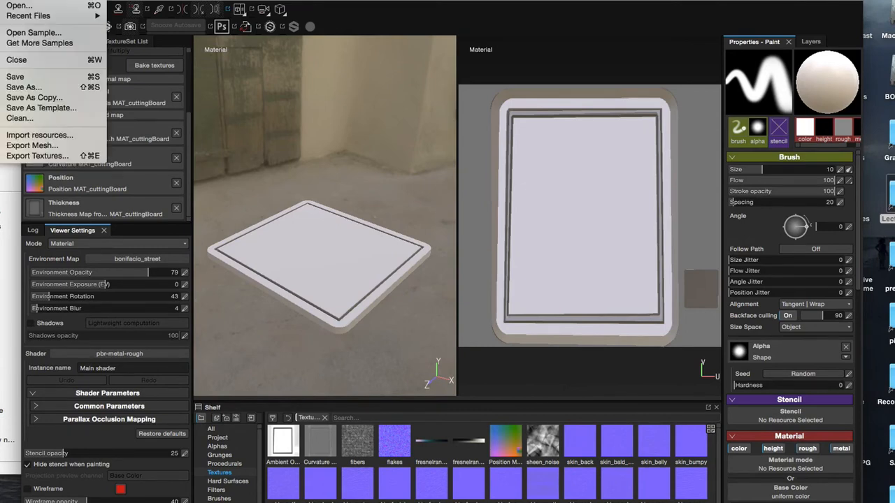
{"action": "left_click", "coordinate": [40, 135]}
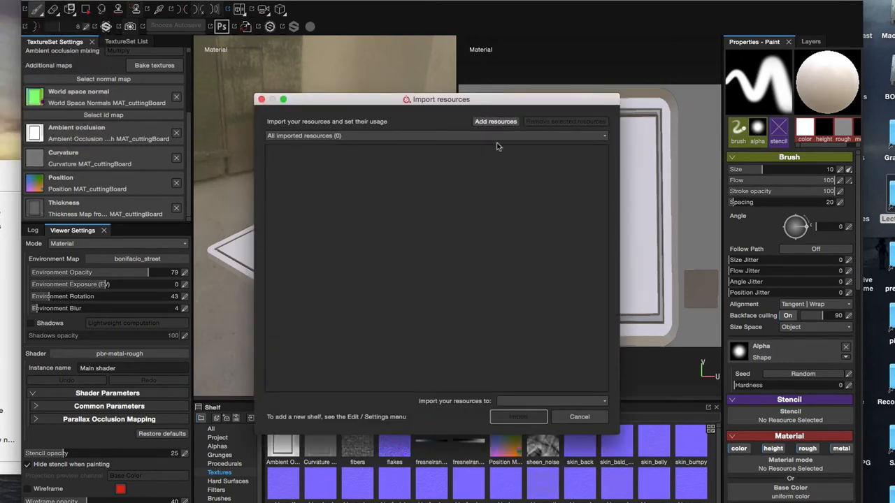
{"action": "left_click", "coordinate": [497, 123]}
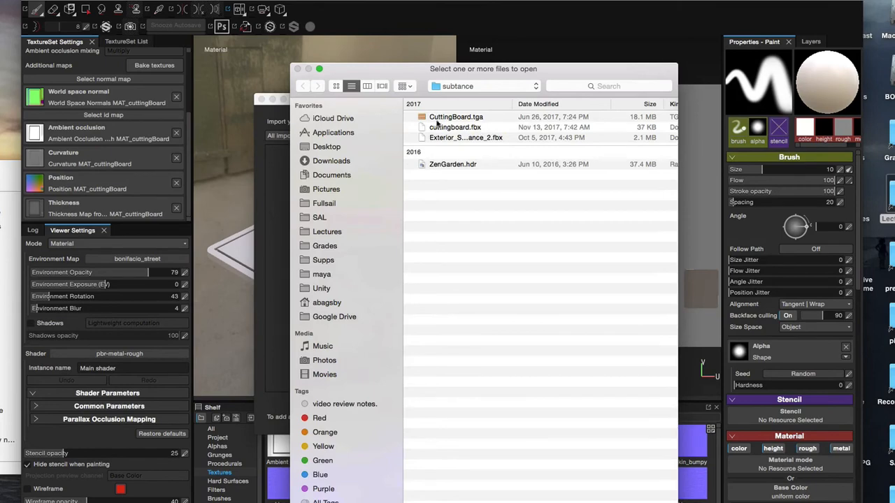
{"action": "left_click", "coordinate": [447, 117]}
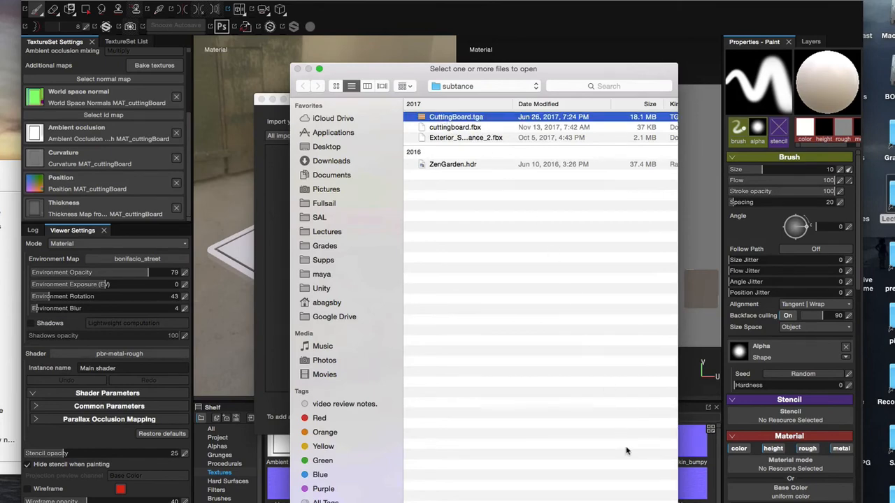
{"action": "left_click", "coordinate": [651, 502]}
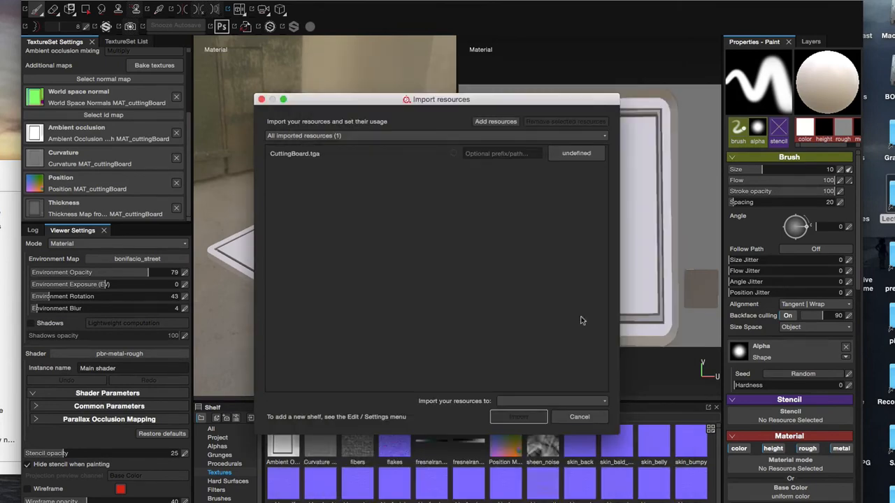
{"action": "left_click", "coordinate": [486, 124]}
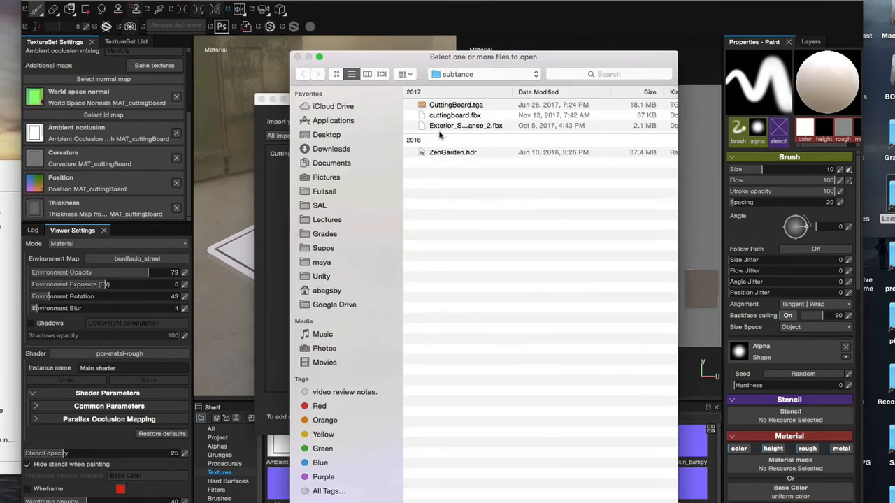
{"action": "left_click", "coordinate": [444, 153]}
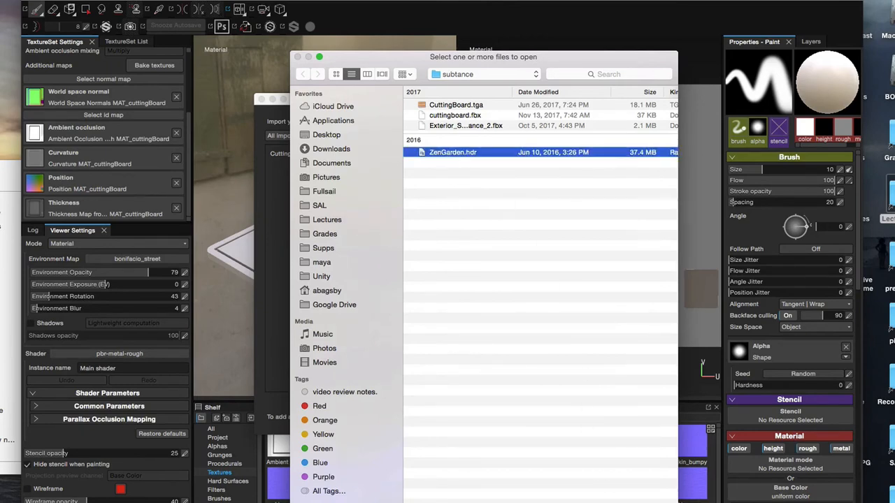
{"action": "left_click", "coordinate": [651, 502]}
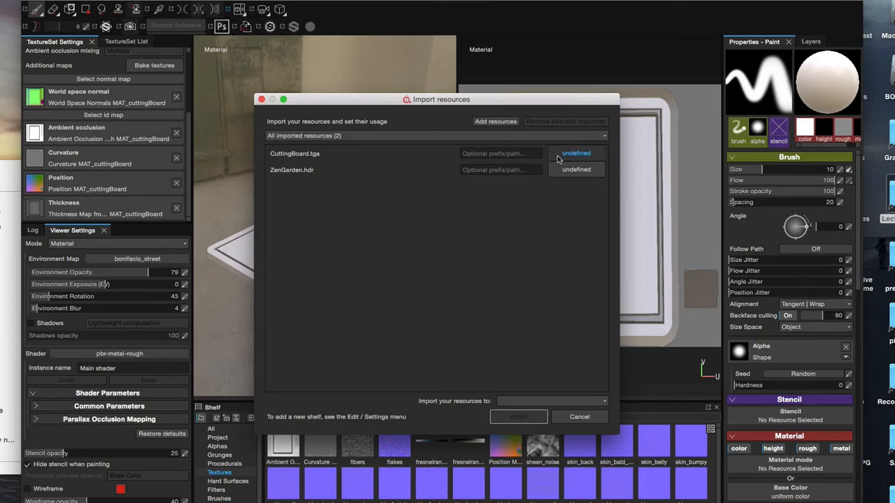
Set the usage of CuttingBoard.tga to texture and of ZenGarden.hdr to environment
{"action": "left_click", "coordinate": [580, 158]}
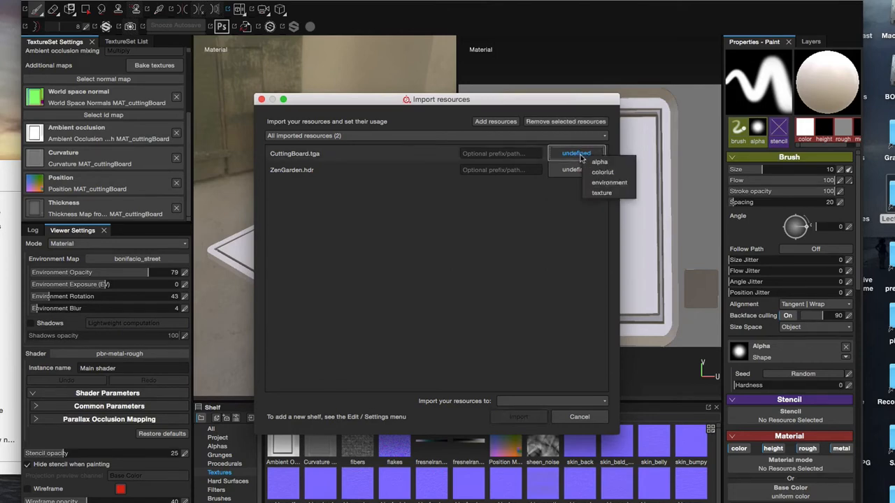
{"action": "left_click", "coordinate": [605, 194]}
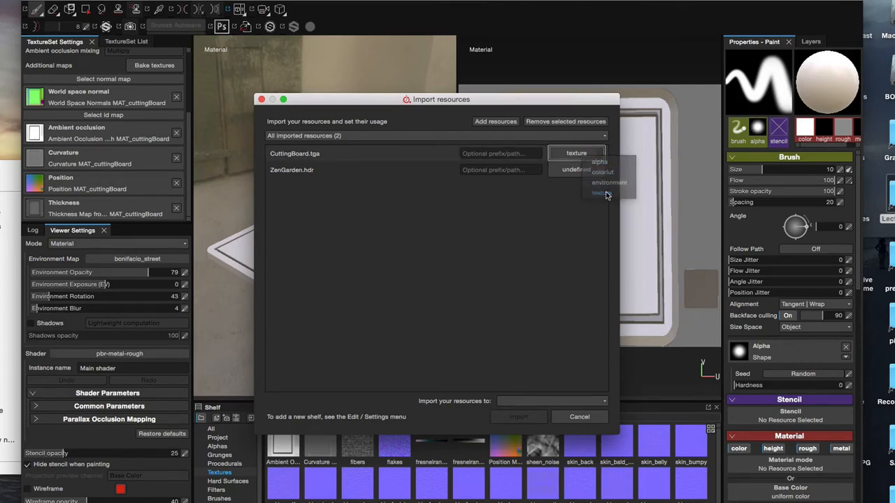
{"action": "left_click", "coordinate": [578, 171]}
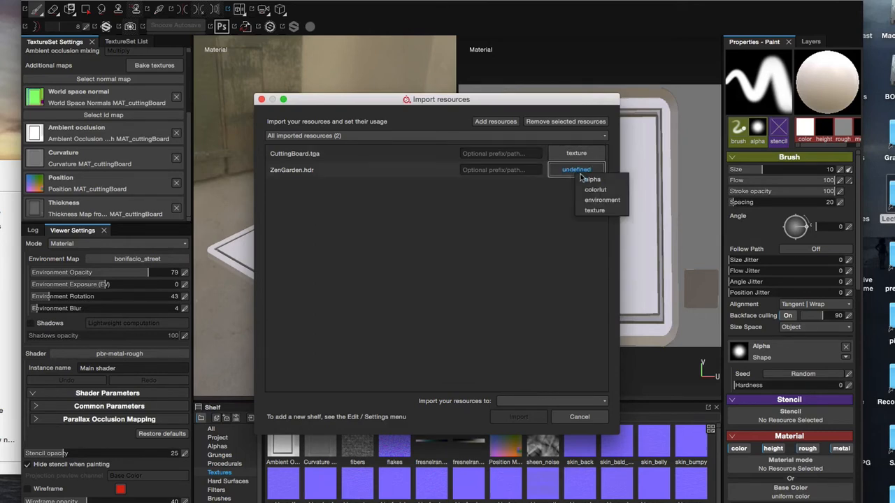
{"action": "left_click", "coordinate": [609, 201]}
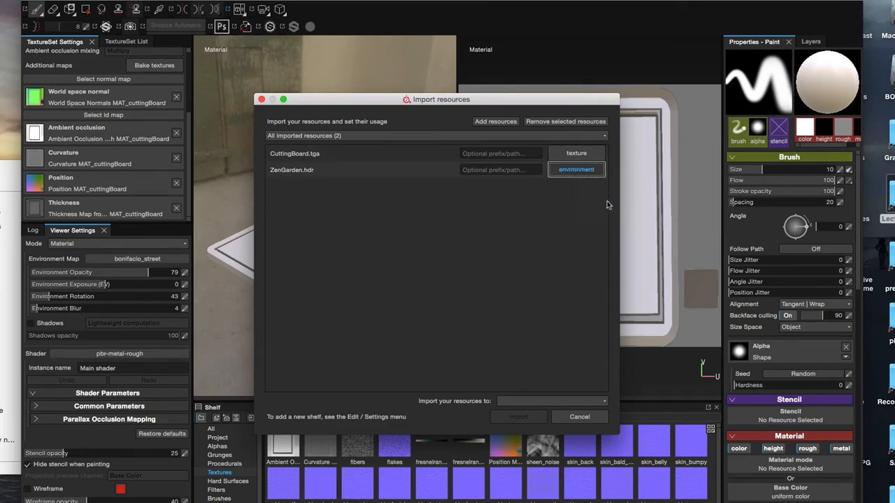
{"action": "left_click", "coordinate": [584, 170]}
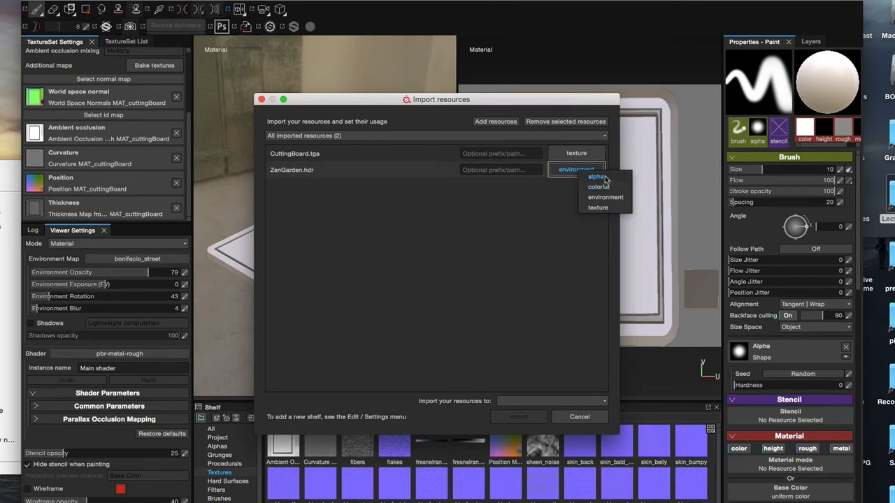
{"action": "left_click", "coordinate": [586, 153]}
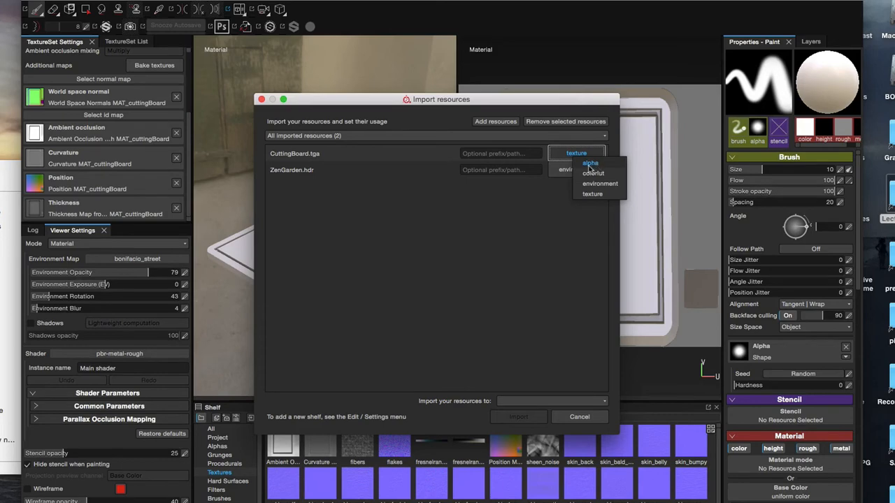
{"action": "left_click", "coordinate": [535, 217]}
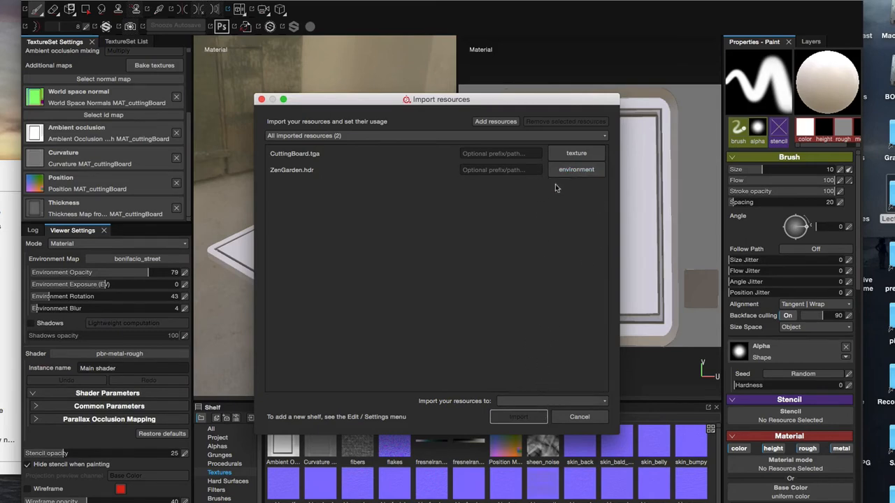
Import both resources into the project 'PBR - Metallic Roughness'
{"action": "left_click", "coordinate": [543, 400]}
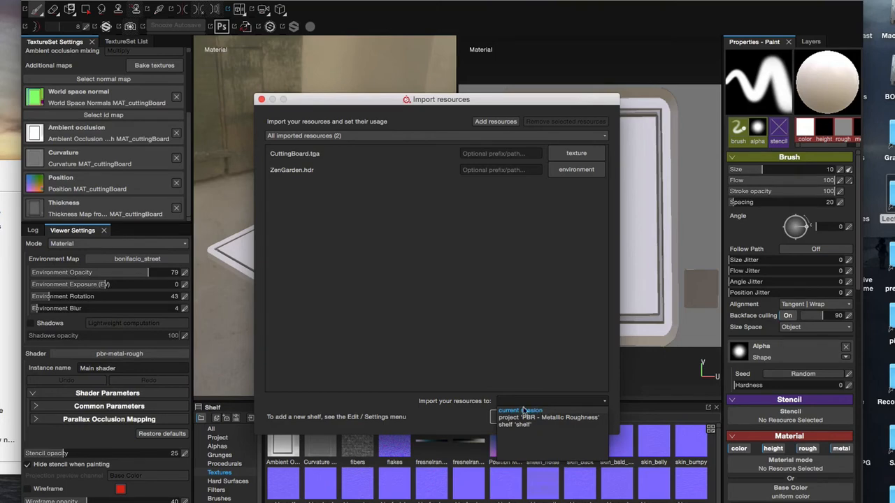
{"action": "left_click", "coordinate": [575, 419]}
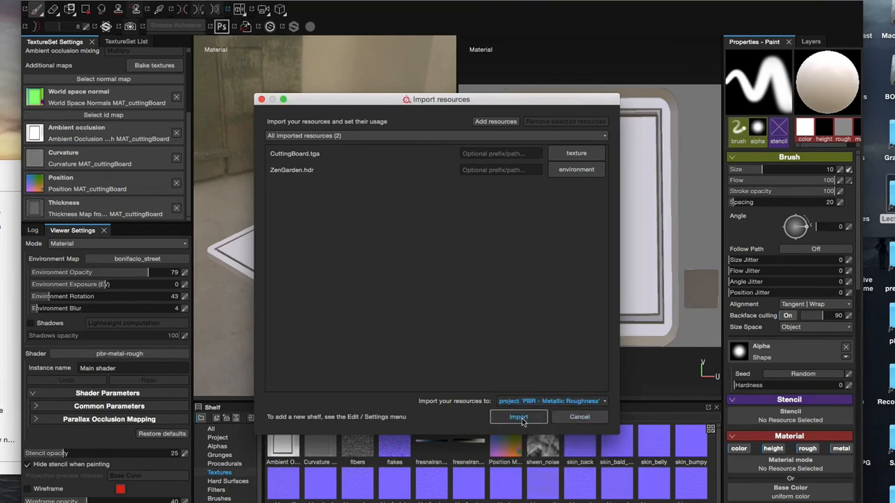
{"action": "left_click", "coordinate": [529, 419]}
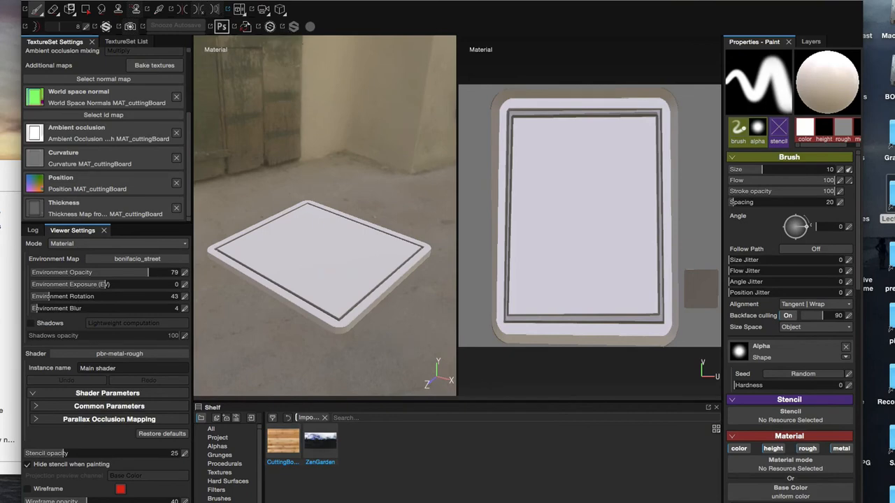
Save the project as 1802_demo in the subtance folder
{"action": "left_click", "coordinate": [7, 0]}
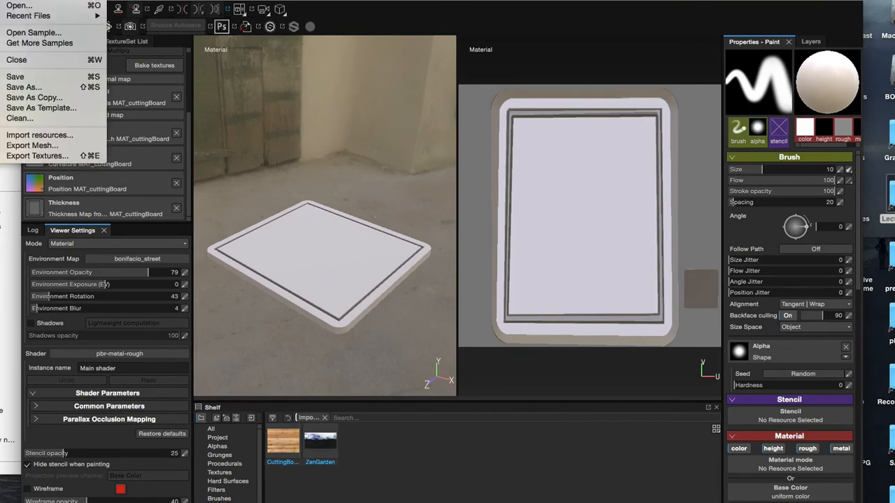
{"action": "left_click", "coordinate": [48, 78]}
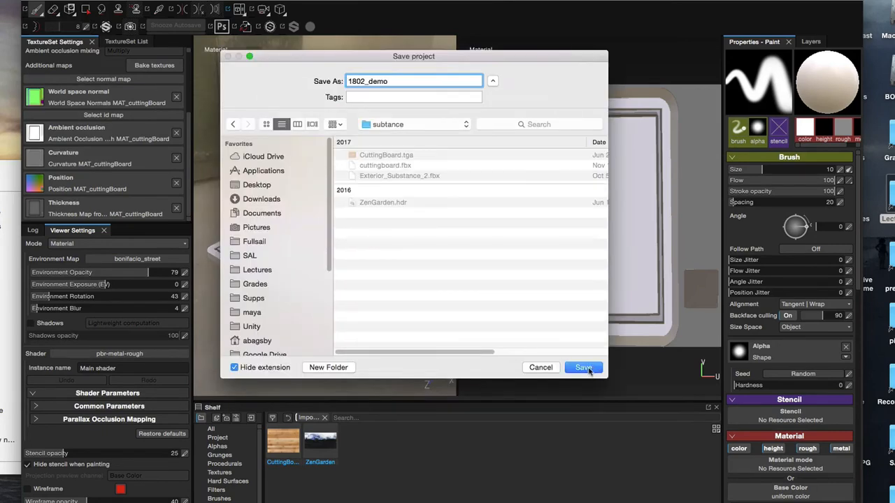
{"action": "left_click", "coordinate": [584, 368]}
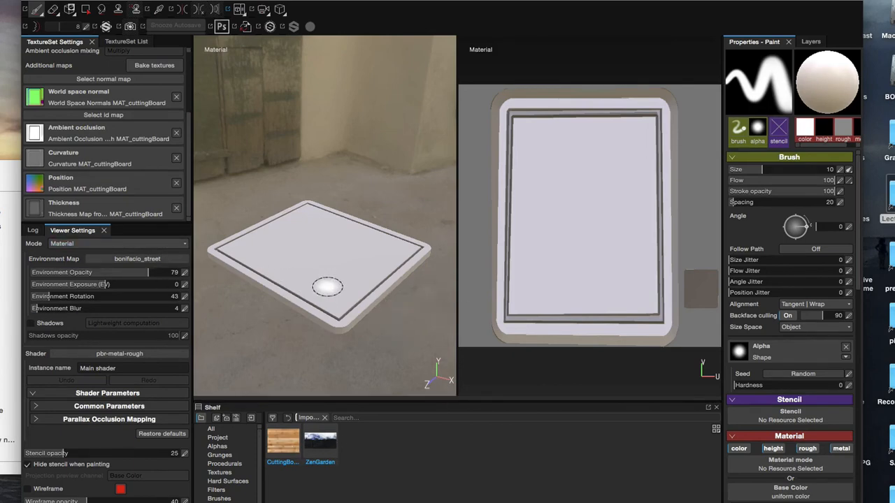
Change the environment map to the imported ZenGarden image and look around the new surroundings
{"action": "left_click", "coordinate": [155, 260]}
{"action": "scroll", "coordinate": [241, 342], "scroll_direction": "down", "scroll_amount": 2}
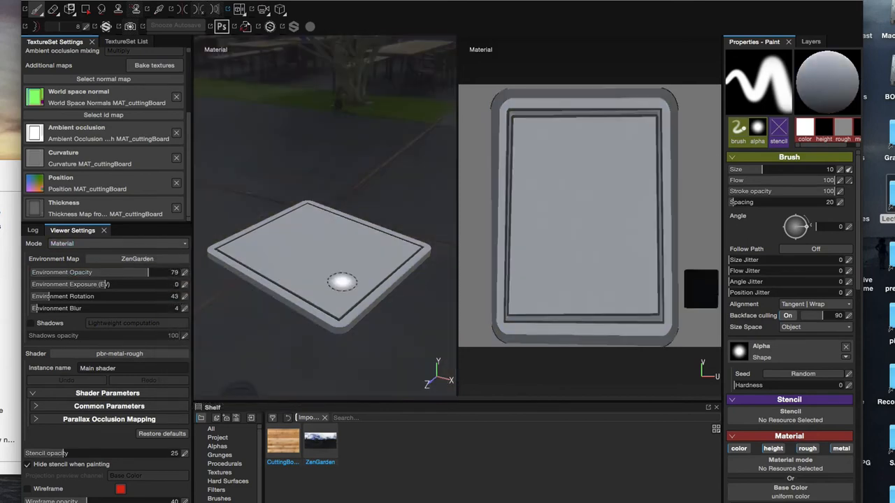
{"action": "mouse_move", "coordinate": [330, 277]}
{"action": "left_mouse_down", "text": "alt"}
{"action": "mouse_move", "coordinate": [352, 259]}
{"action": "mouse_move", "coordinate": [431, 245]}
{"action": "mouse_move", "coordinate": [357, 240]}
{"action": "mouse_move", "coordinate": [386, 244]}
{"action": "left_mouse_up", "text": "alt"}
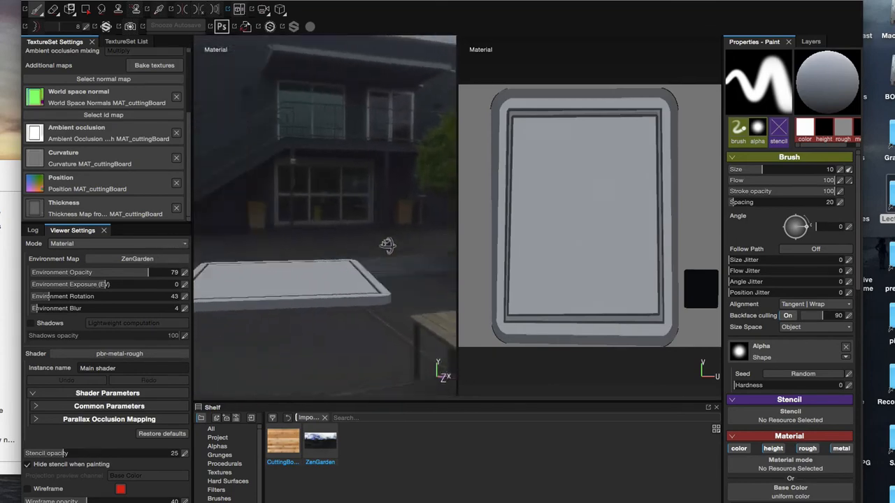
{"action": "left_click_drag", "start_coordinate": [299, 231], "coordinate": [290, 194], "text": "alt"}
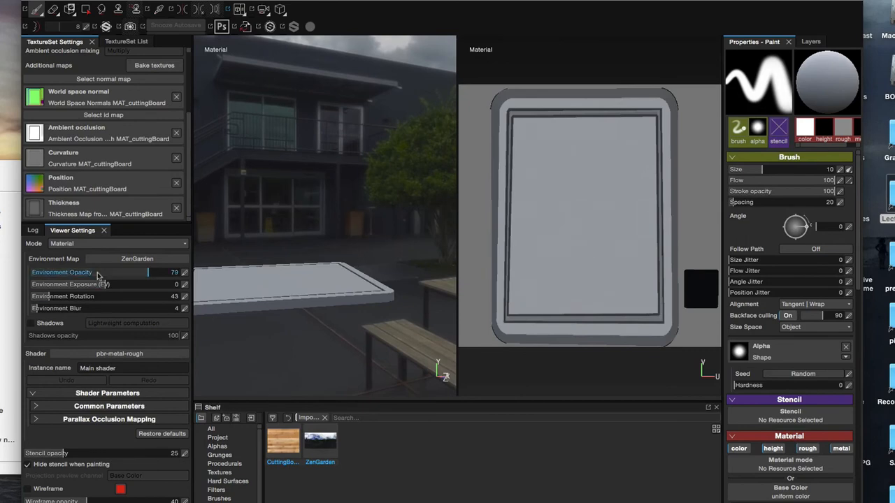
Set the environment opacity to 42 and its blur to 38, and rotate the environment to about 167
{"action": "left_click_drag", "start_coordinate": [123, 274], "coordinate": [96, 274]}
{"action": "left_click_drag", "start_coordinate": [56, 312], "coordinate": [80, 314]}
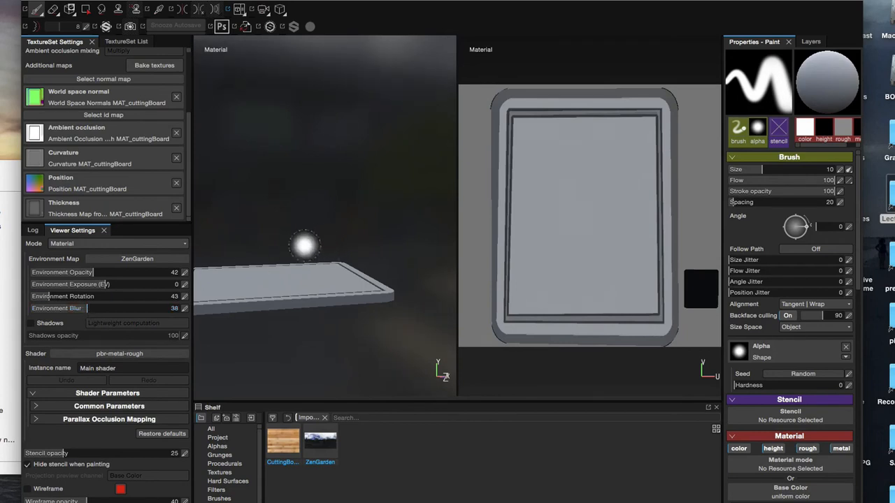
{"action": "left_click_drag", "start_coordinate": [304, 243], "coordinate": [280, 256], "text": "alt"}
{"action": "right_click_drag", "start_coordinate": [279, 256], "coordinate": [328, 243], "text": "shift"}
{"action": "left_click_drag", "start_coordinate": [329, 243], "coordinate": [279, 272], "text": "alt"}
Set the environment exposure to 0.96 EV and rotate the environment to about 238 around the cutting board
{"action": "left_click", "coordinate": [107, 285]}
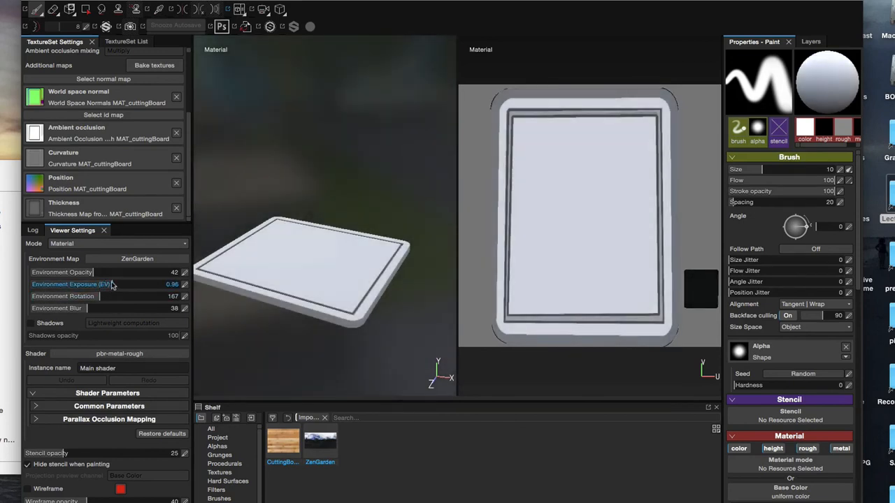
{"action": "left_click_drag", "start_coordinate": [352, 273], "coordinate": [355, 261], "text": "alt"}
{"action": "right_click_drag", "start_coordinate": [355, 261], "coordinate": [328, 264], "text": "shift"}
{"action": "left_click_drag", "start_coordinate": [327, 264], "coordinate": [380, 259], "text": "alt"}
{"action": "right_click_drag", "start_coordinate": [379, 259], "coordinate": [349, 266], "text": "shift"}
{"action": "left_click_drag", "start_coordinate": [349, 266], "coordinate": [326, 278], "text": "alt"}
{"action": "mouse_move", "coordinate": [326, 278]}
{"action": "right_mouse_down", "text": "shift"}
{"action": "mouse_move", "coordinate": [352, 278]}
{"action": "mouse_move", "coordinate": [339, 271]}
{"action": "right_mouse_up", "text": "shift"}
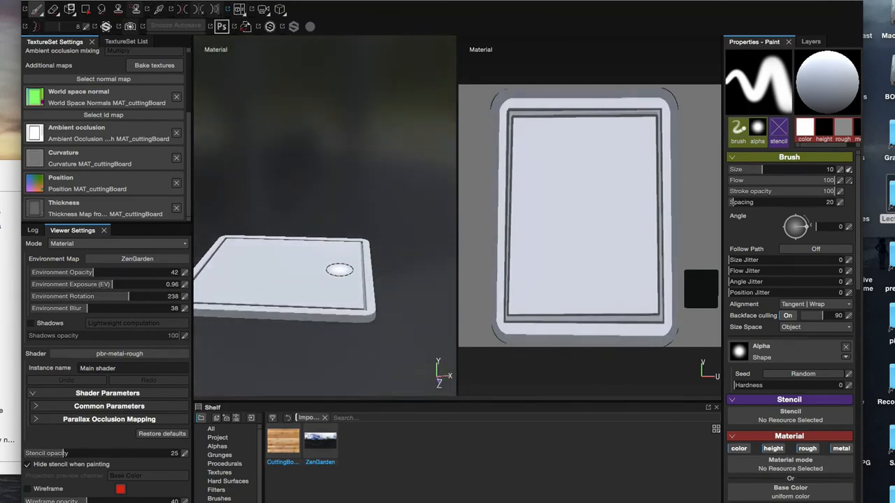
{"action": "left_click_drag", "start_coordinate": [339, 271], "coordinate": [338, 277], "text": "alt"}
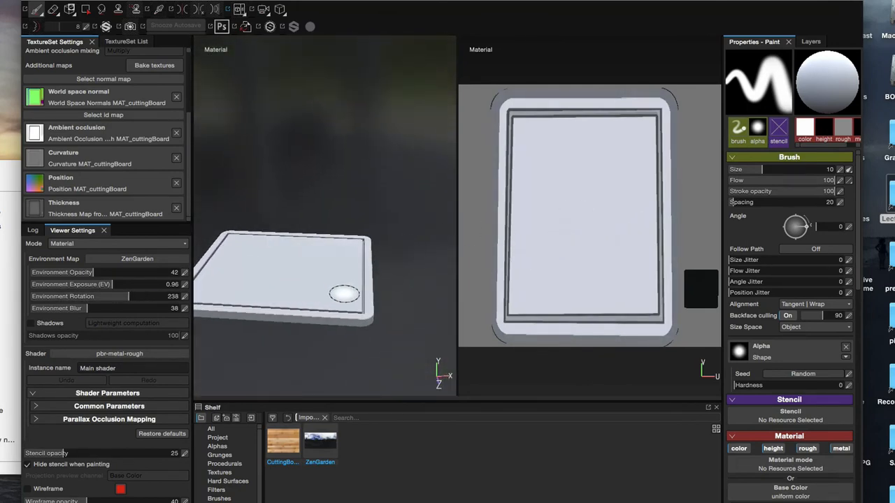
Add a fill layer above Layer 1 in the cutting board's layer stack
{"action": "left_click", "coordinate": [811, 43]}
{"action": "left_click", "coordinate": [763, 42]}
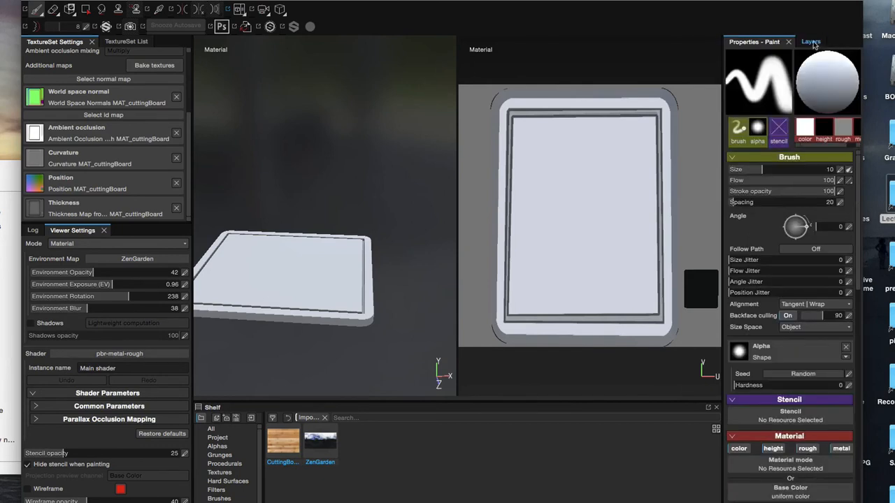
{"action": "left_click", "coordinate": [801, 43]}
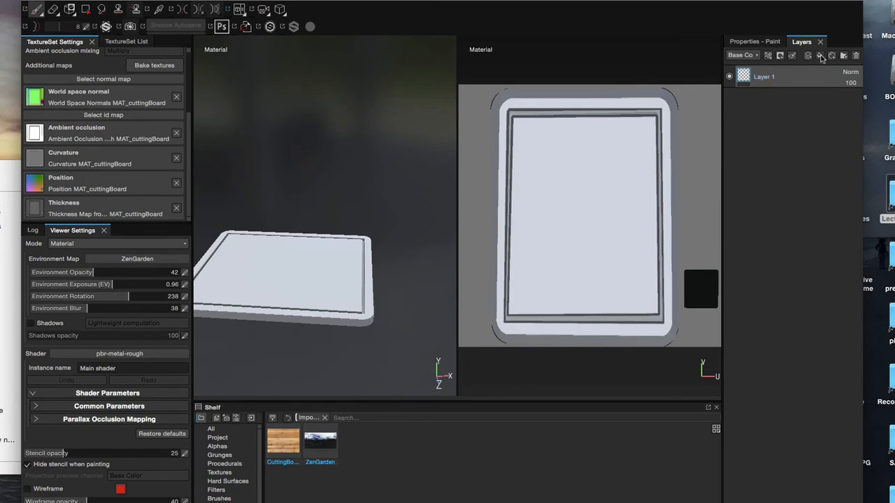
{"action": "left_click", "coordinate": [820, 57]}
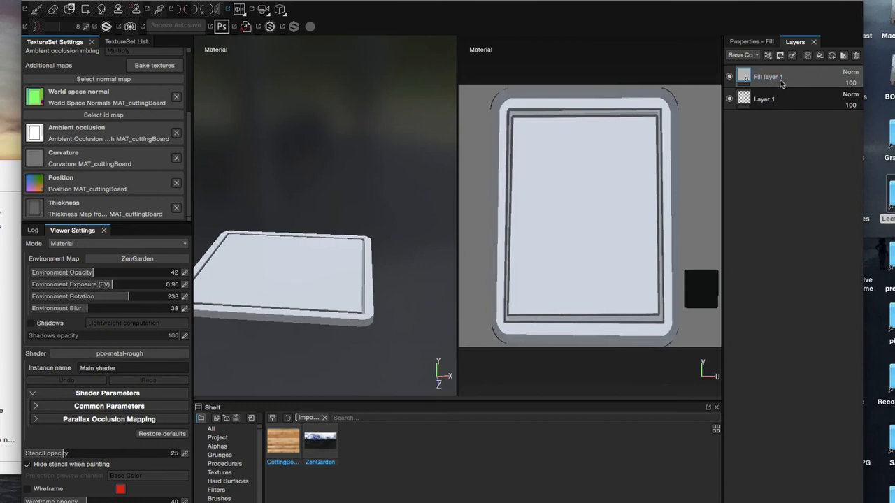
Assign the imported CuttingBoard texture to the fill layer's base color and check the wood on the board
{"action": "left_click", "coordinate": [766, 44]}
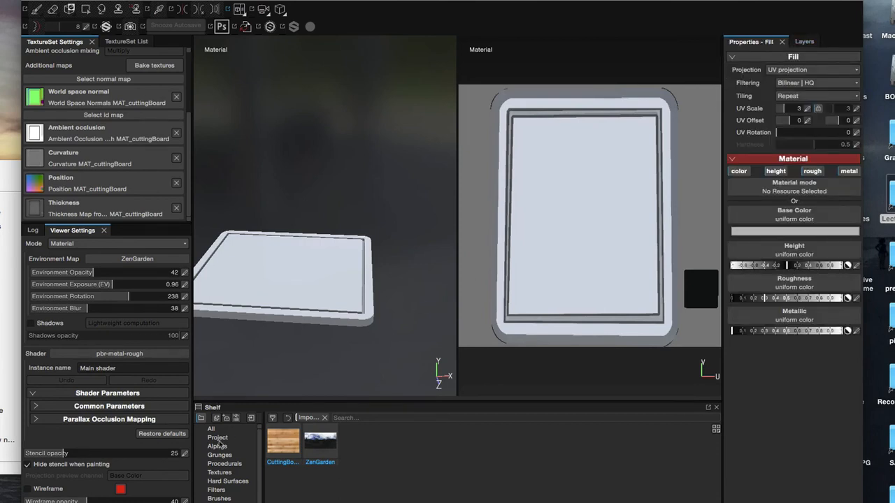
{"action": "left_click_drag", "start_coordinate": [282, 446], "coordinate": [801, 222]}
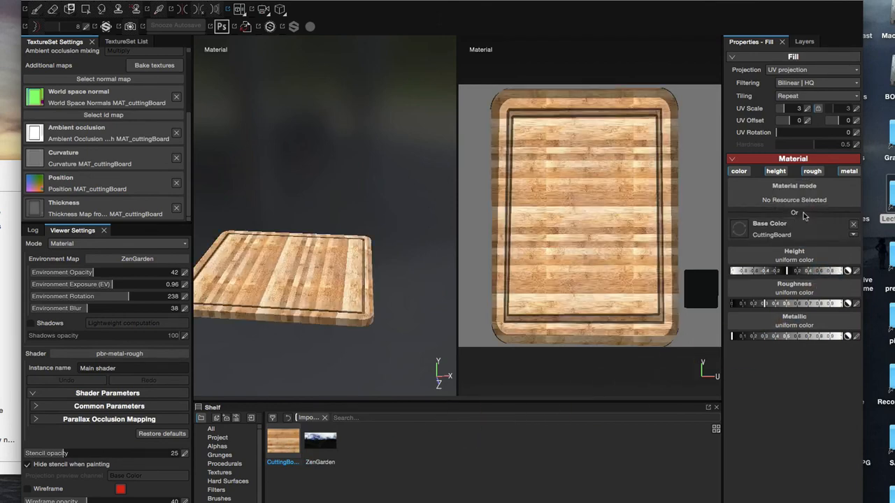
{"action": "left_click_drag", "start_coordinate": [387, 252], "coordinate": [383, 226], "text": "alt"}
{"action": "right_click_drag", "start_coordinate": [383, 226], "coordinate": [351, 258], "text": "alt"}
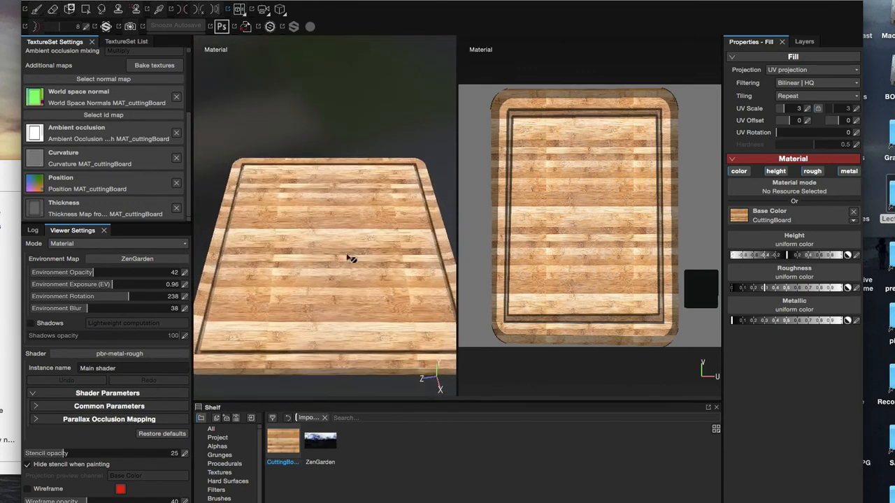
{"action": "left_click_drag", "start_coordinate": [351, 258], "coordinate": [384, 247], "text": "alt"}
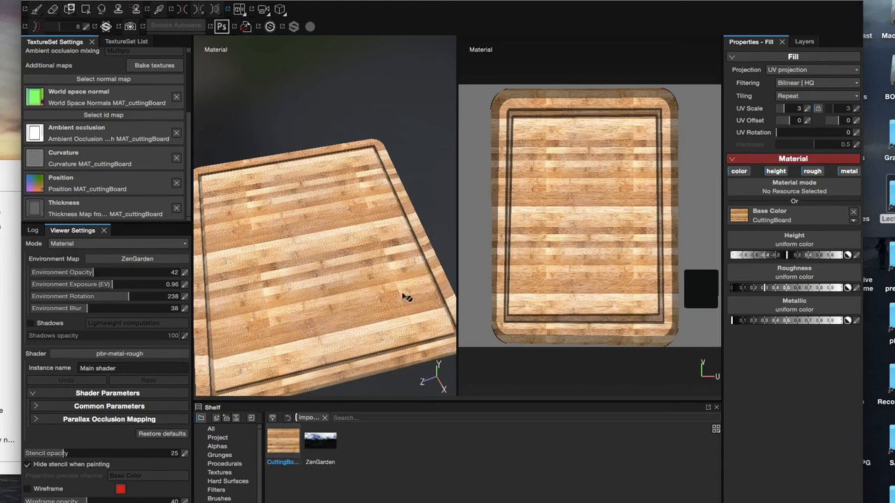
Set the fill's UV scale to 1 and its UV offset to 0.02 and 0.3
{"action": "left_click", "coordinate": [809, 110]}
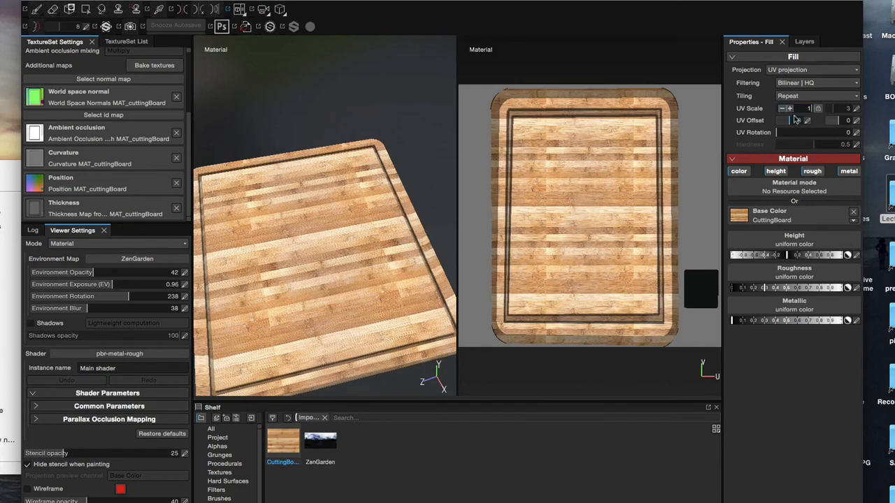
{"action": "type", "text": "1"}
{"action": "key", "text": "Return"}
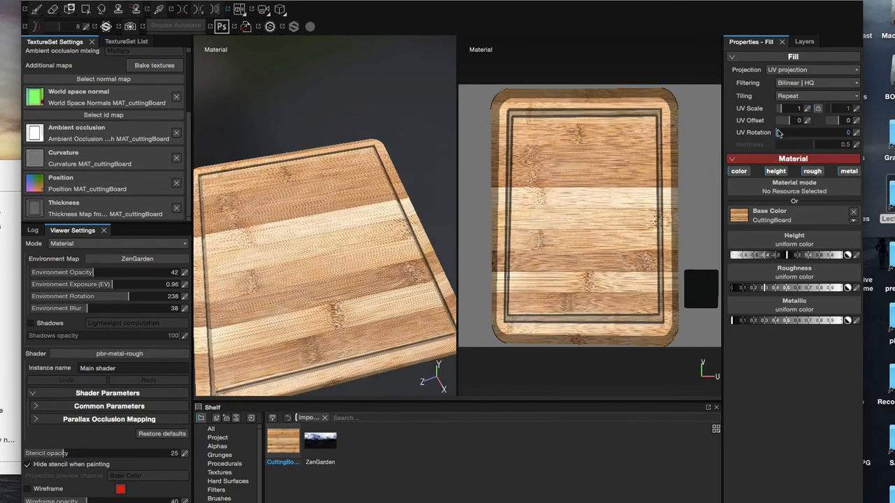
{"action": "left_click_drag", "start_coordinate": [791, 135], "coordinate": [843, 121]}
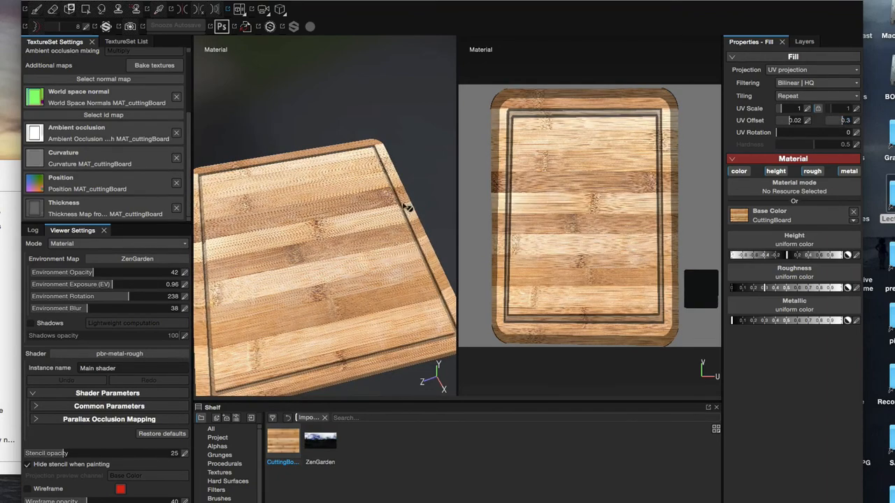
Examine how the wood planks run across the cutting board's top, sides and corners from several angles
{"action": "left_click_drag", "start_coordinate": [408, 207], "coordinate": [367, 221], "text": "alt"}
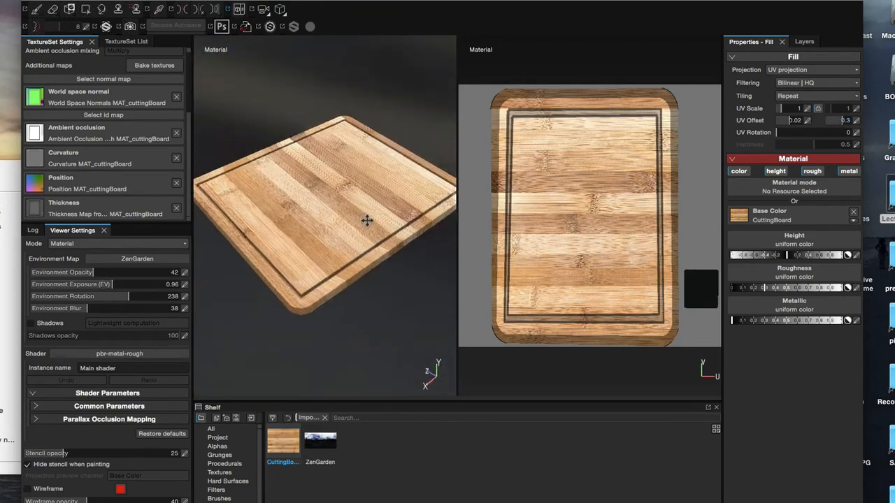
{"action": "middle_click_drag", "start_coordinate": [367, 221], "coordinate": [373, 237], "text": "alt"}
{"action": "left_click_drag", "start_coordinate": [373, 237], "coordinate": [619, 205], "text": "alt"}
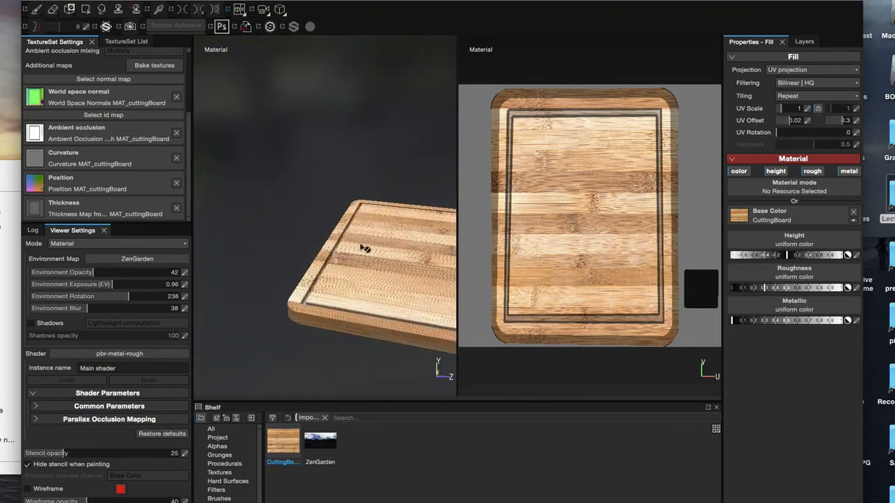
{"action": "left_click_drag", "start_coordinate": [364, 249], "coordinate": [374, 335], "text": "alt"}
{"action": "left_click_drag", "start_coordinate": [334, 273], "coordinate": [409, 288], "text": "alt"}
{"action": "middle_click_drag", "start_coordinate": [382, 263], "coordinate": [370, 270], "text": "alt"}
{"action": "left_click_drag", "start_coordinate": [371, 270], "coordinate": [330, 265], "text": "alt"}
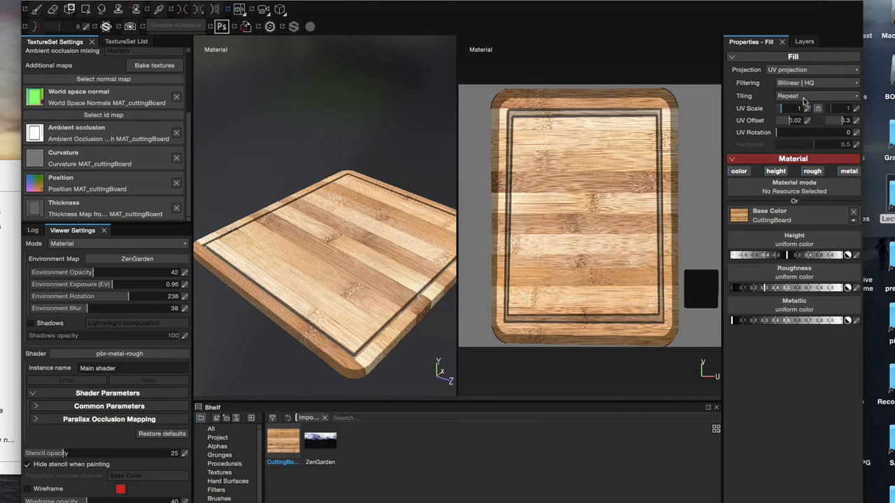
Return to the layer stack and select Layer 1 beneath the wood fill layer
{"action": "left_click", "coordinate": [803, 42]}
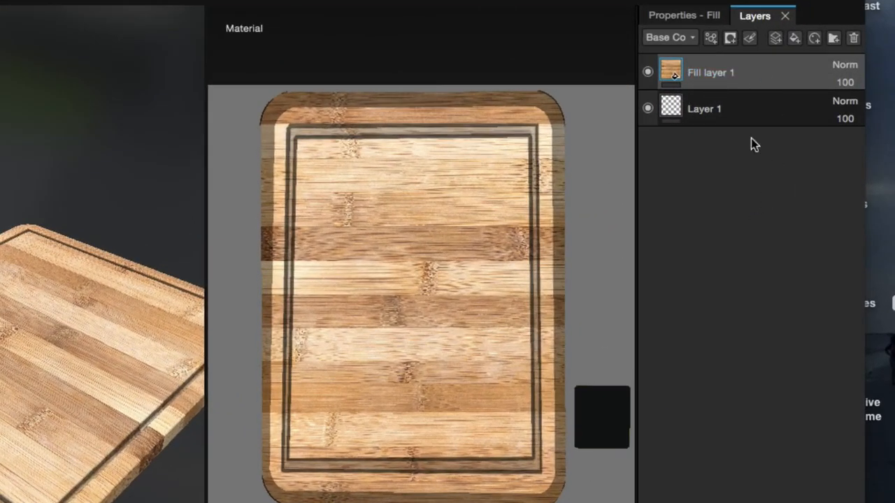
{"action": "left_click", "coordinate": [781, 106]}
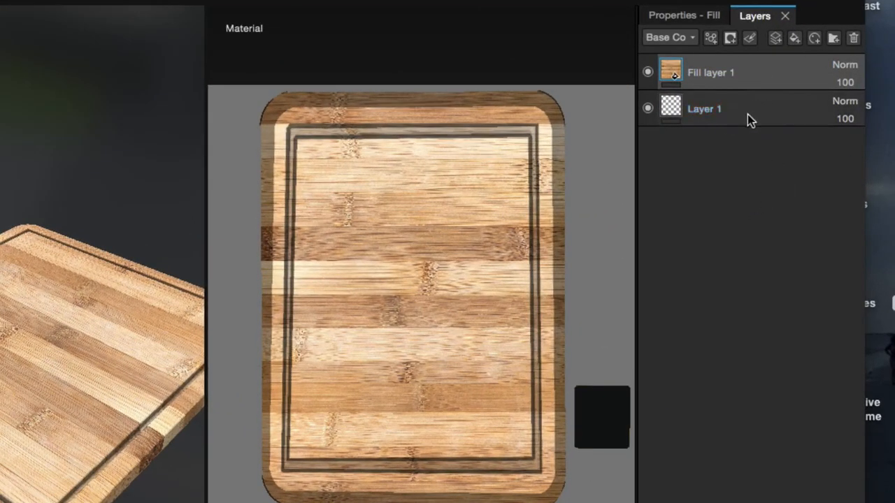
{"action": "left_click", "coordinate": [699, 74]}
{"action": "left_click", "coordinate": [763, 106]}
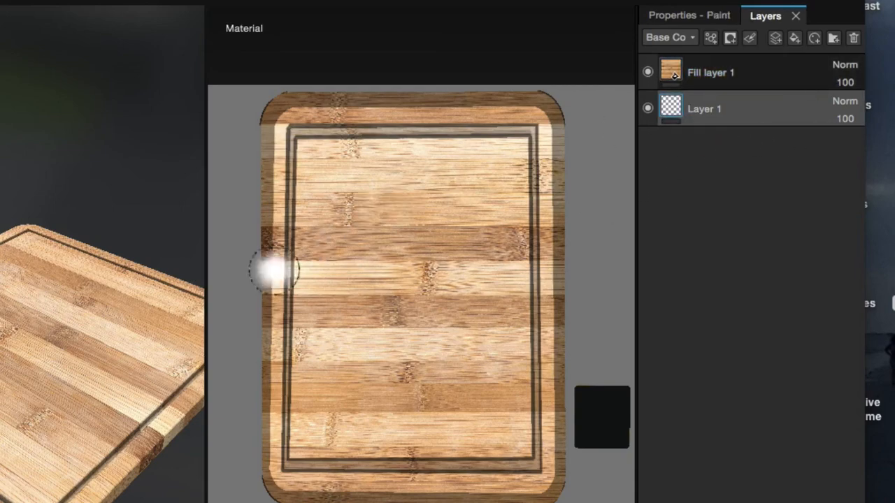